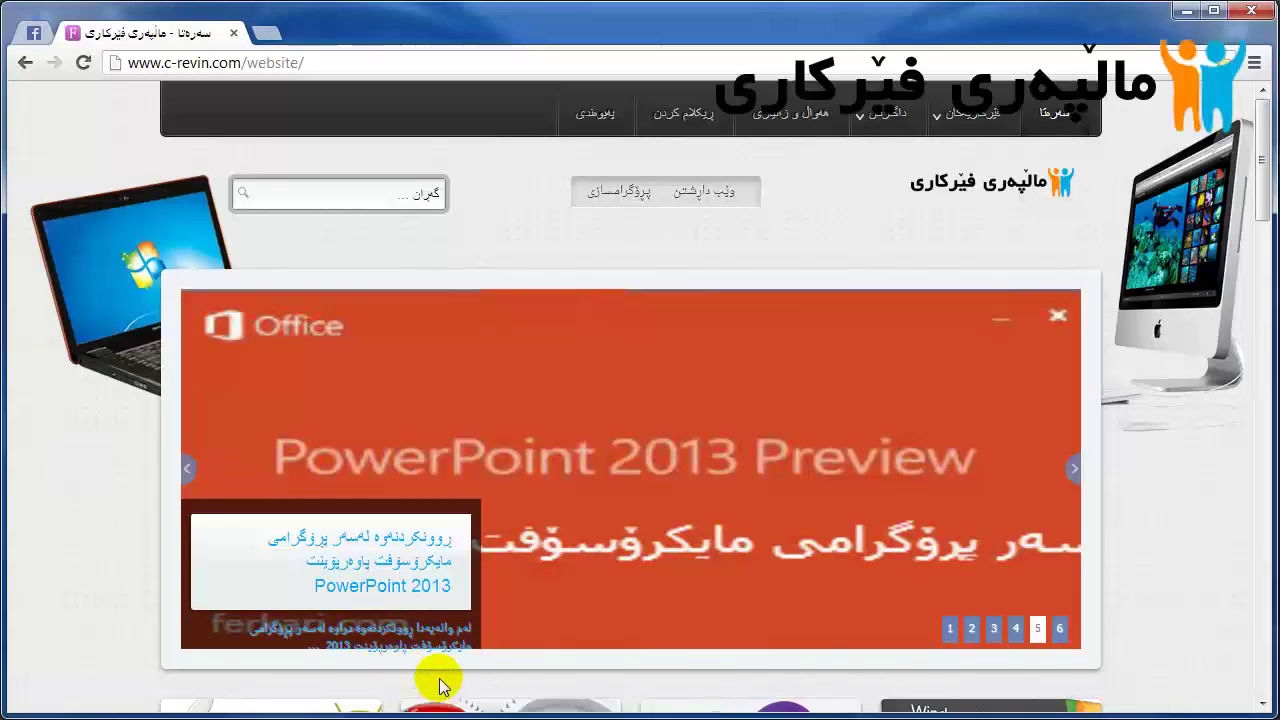
Step: Quick Connect FlashFXP to the saved ftp.ferkari.com server picked from History
{"action": "mouse_move", "coordinate": [460, 712]}
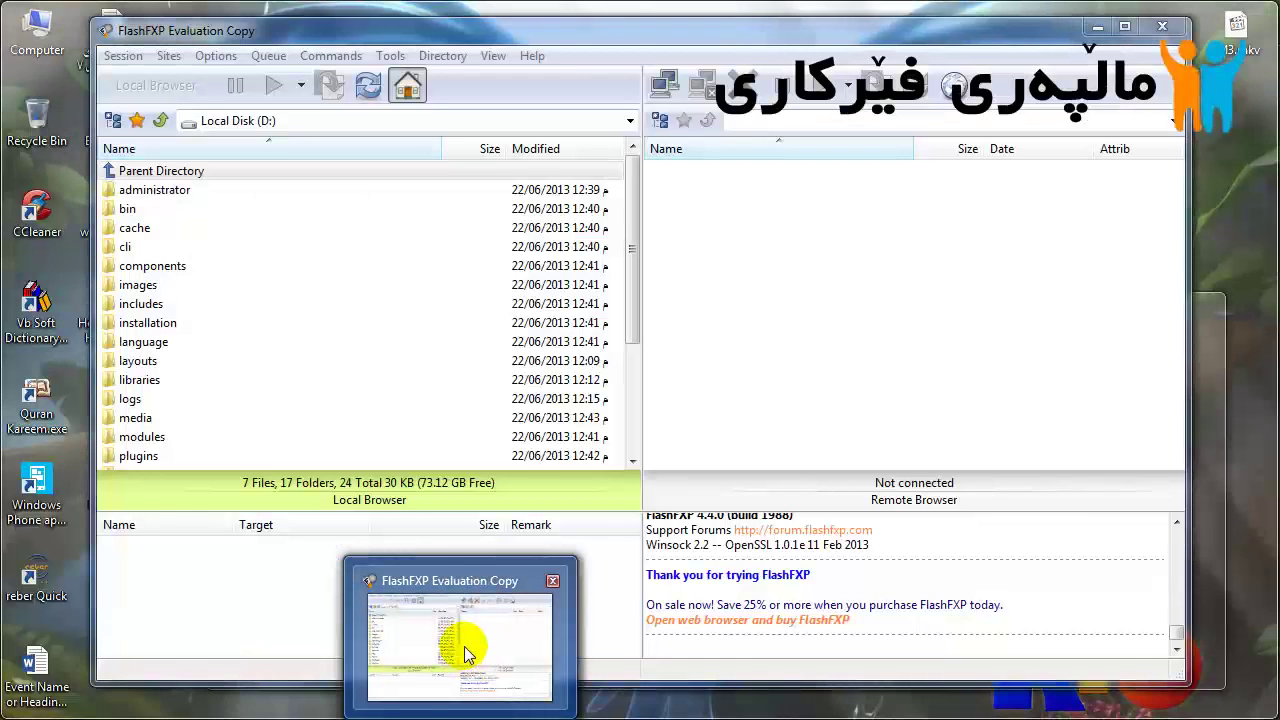
{"action": "left_click", "coordinate": [465, 652]}
{"action": "left_click", "coordinate": [757, 316]}
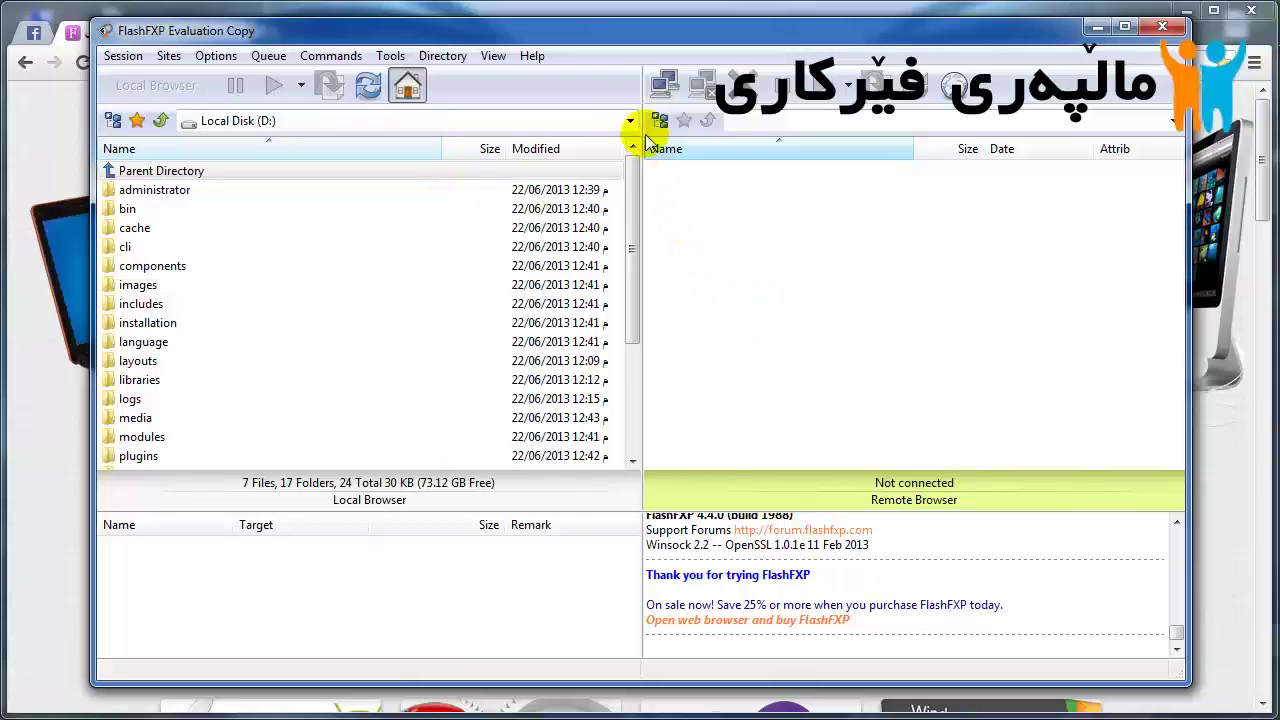
{"action": "left_click", "coordinate": [660, 90]}
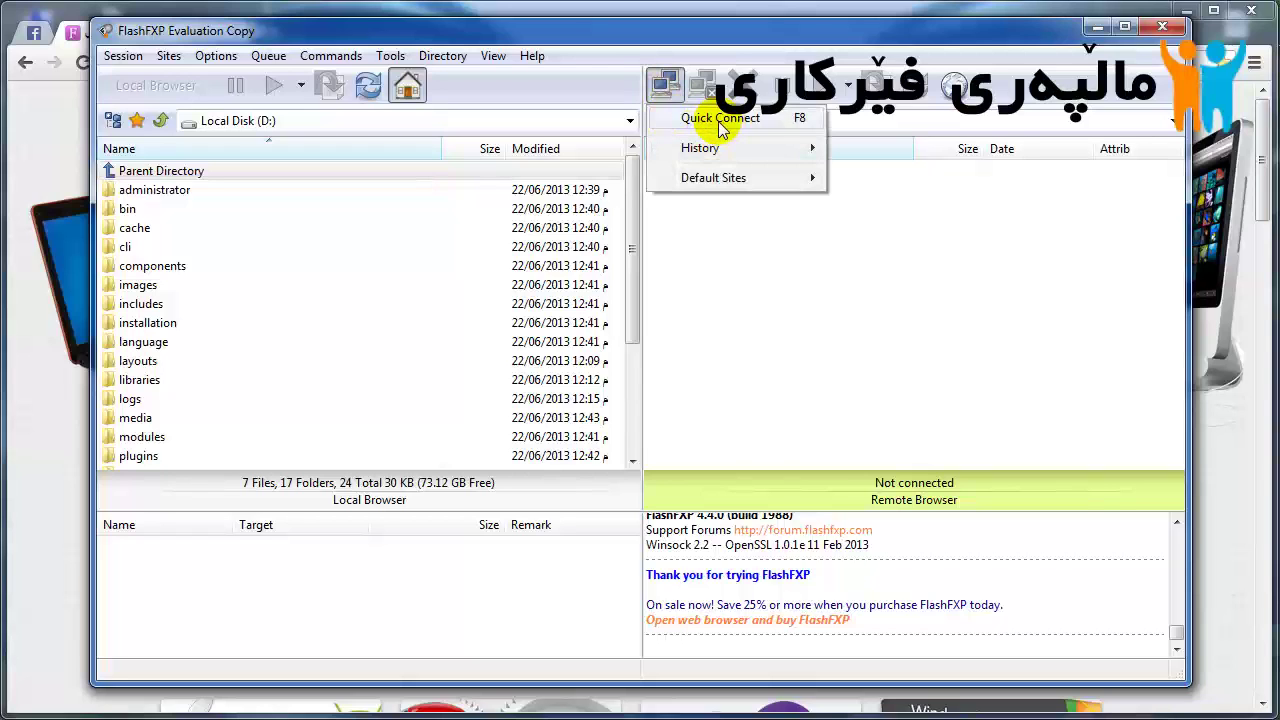
{"action": "left_click", "coordinate": [724, 122]}
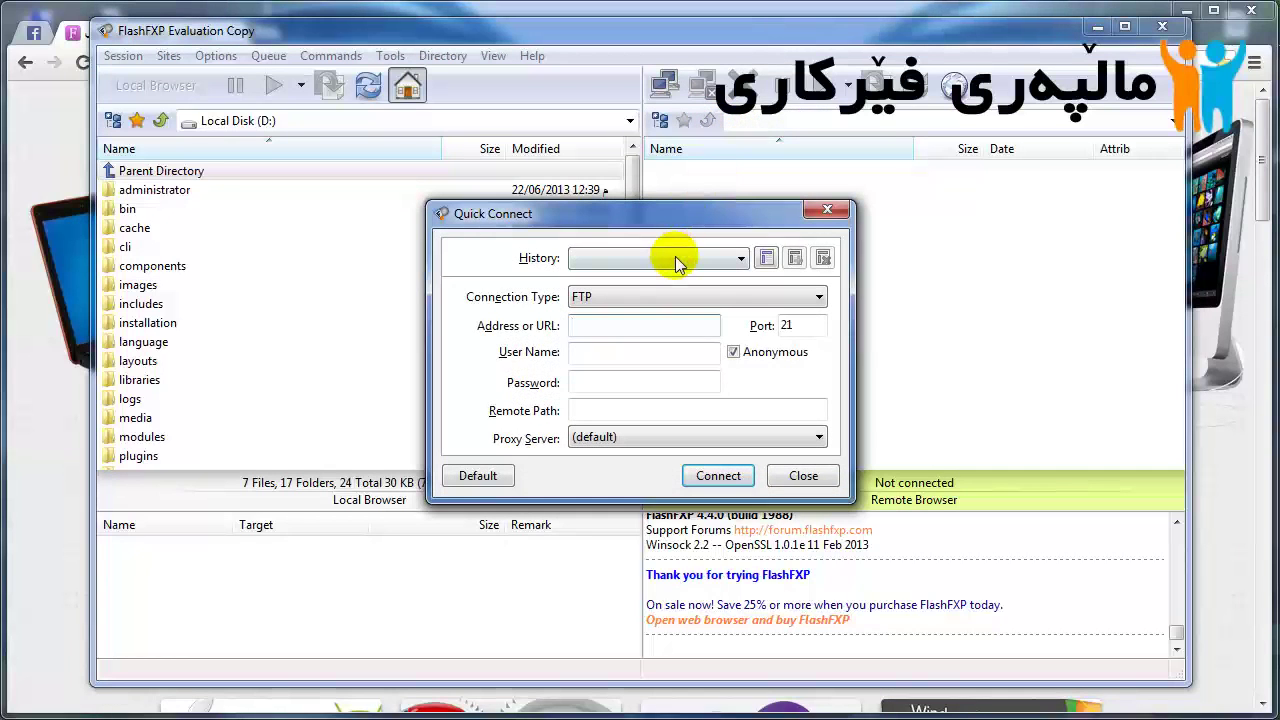
{"action": "left_click", "coordinate": [672, 258]}
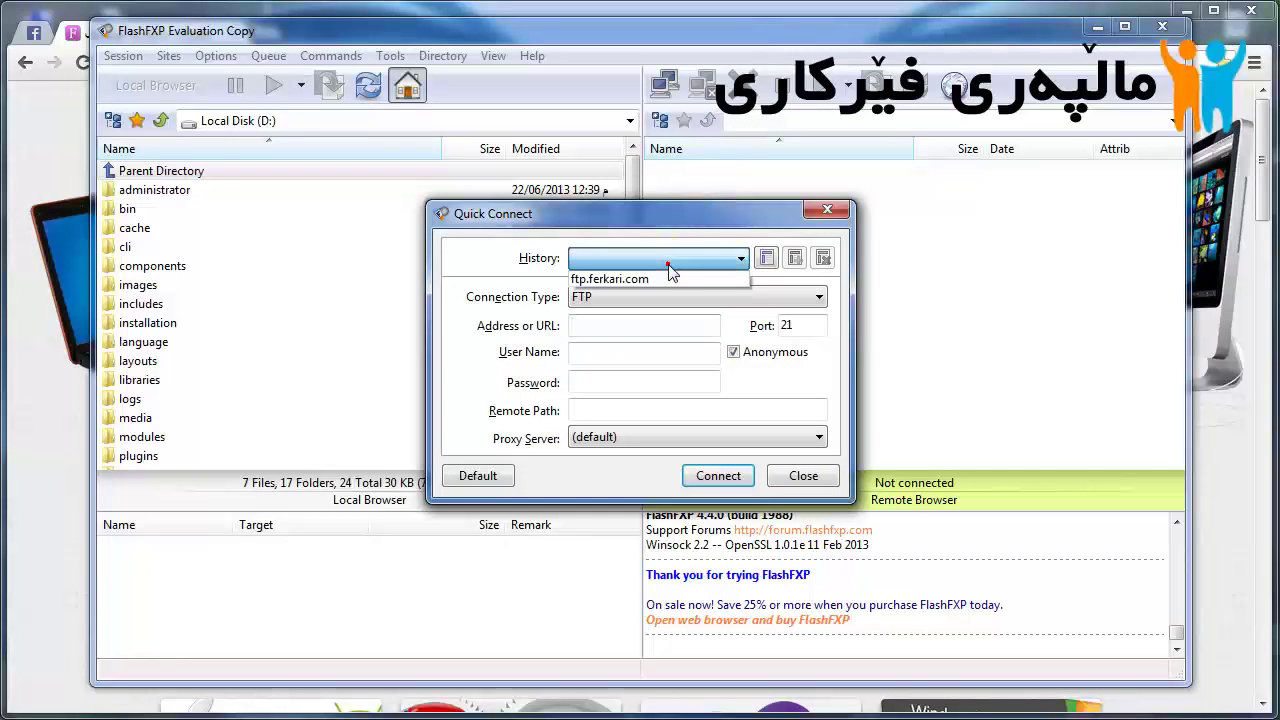
{"action": "left_click", "coordinate": [605, 279]}
{"action": "left_click_drag", "start_coordinate": [686, 327], "coordinate": [540, 325]}
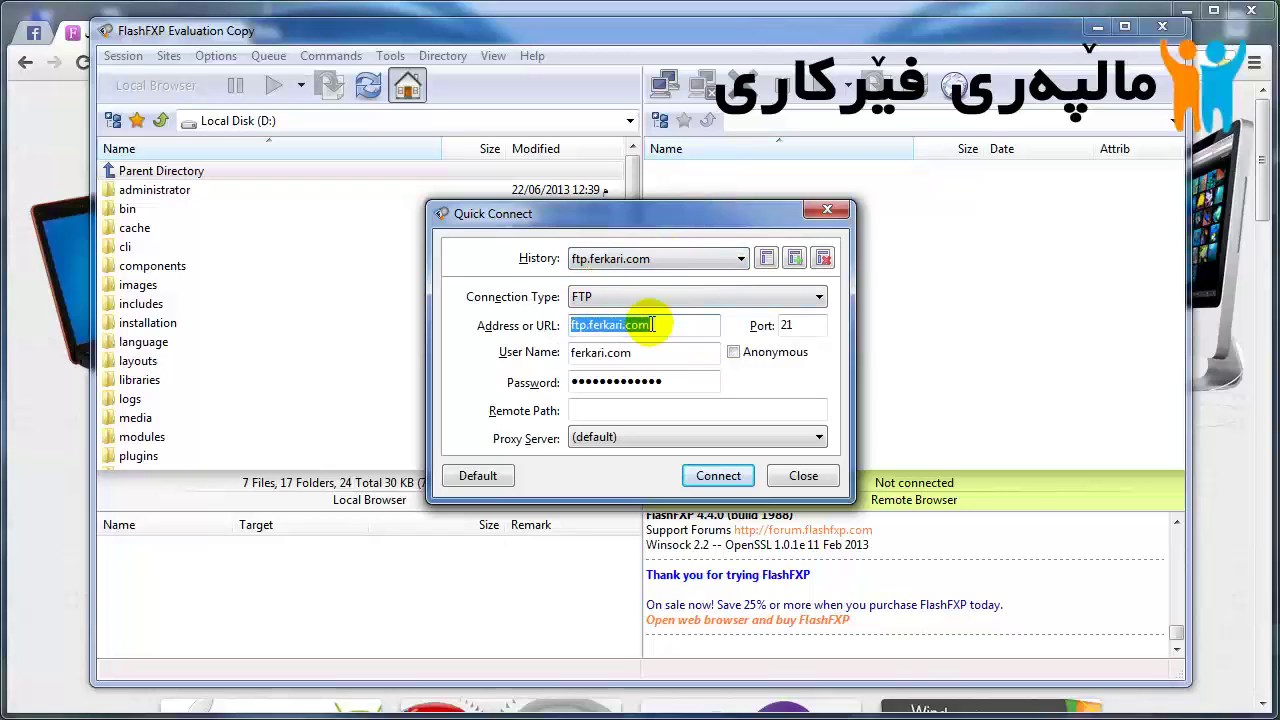
{"action": "left_click", "coordinate": [651, 326]}
{"action": "left_click_drag", "start_coordinate": [640, 326], "coordinate": [686, 326]}
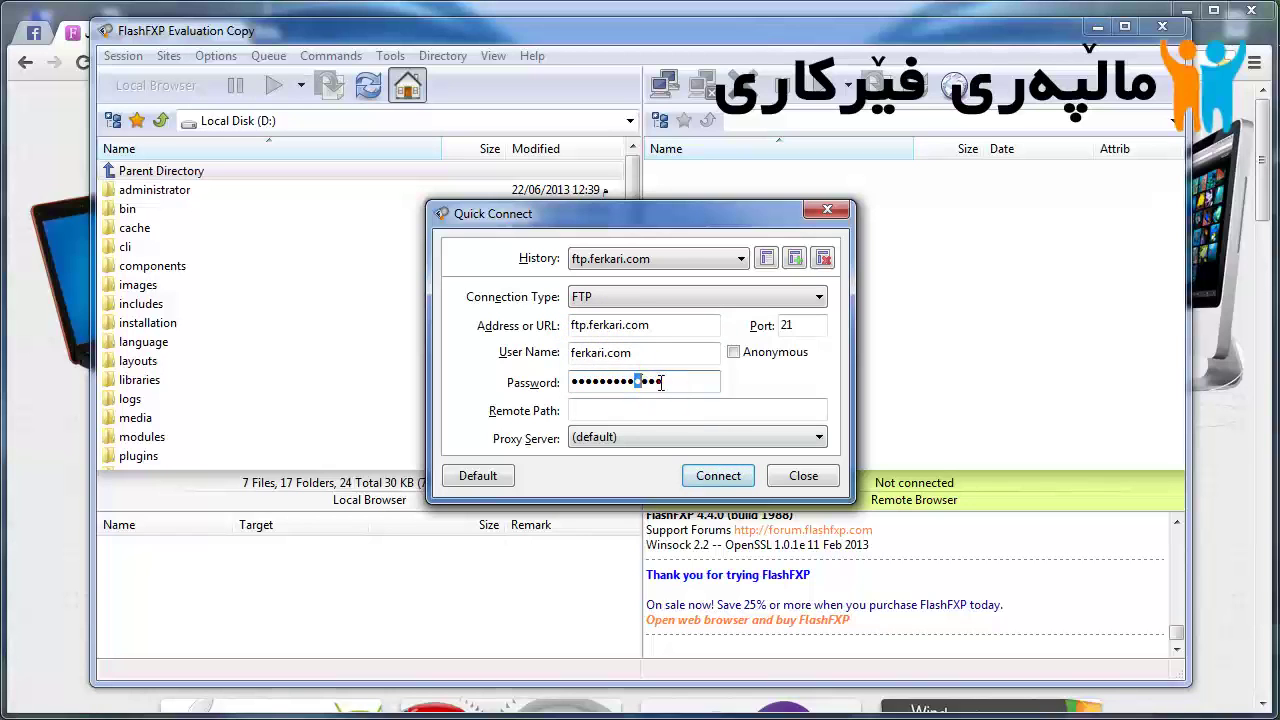
{"action": "left_click", "coordinate": [708, 479]}
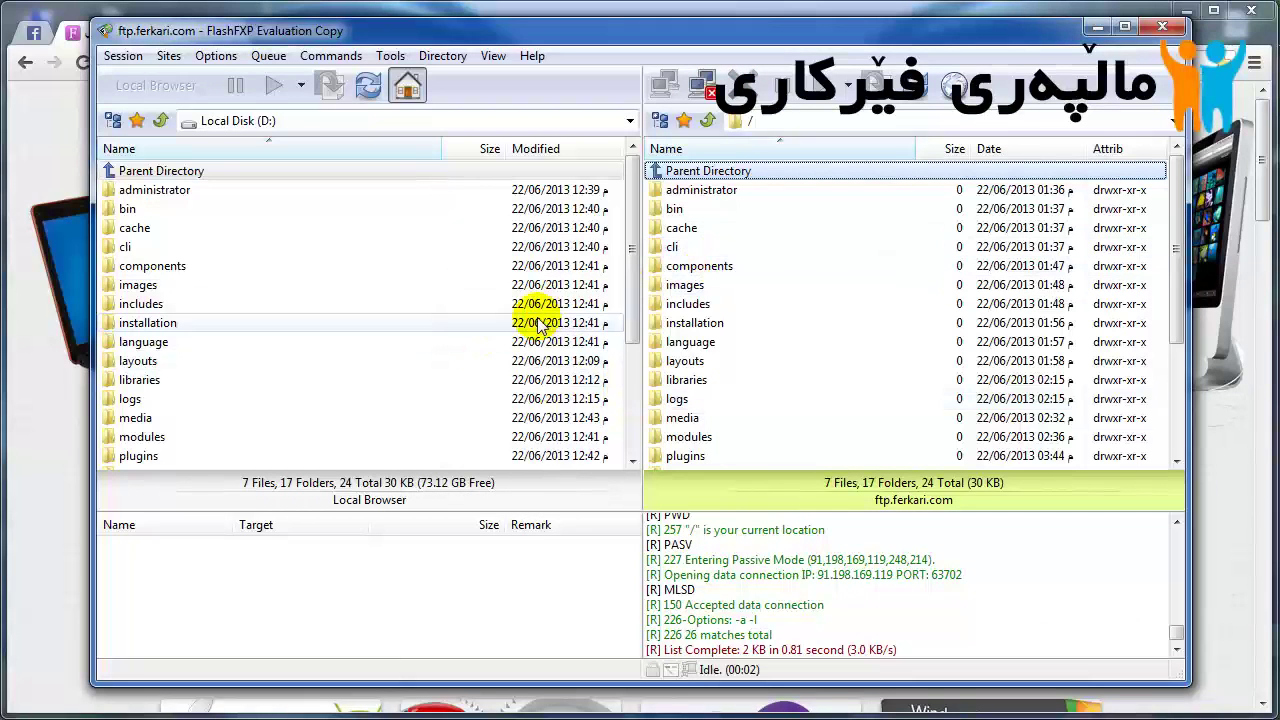
Step: Browse the server's cli, includes and cache folders and the local images and cache folders
{"action": "left_click", "coordinate": [855, 248]}
{"action": "scroll", "coordinate": [829, 400], "scroll_direction": "down", "scroll_amount": 3}
{"action": "left_click", "coordinate": [593, 285]}
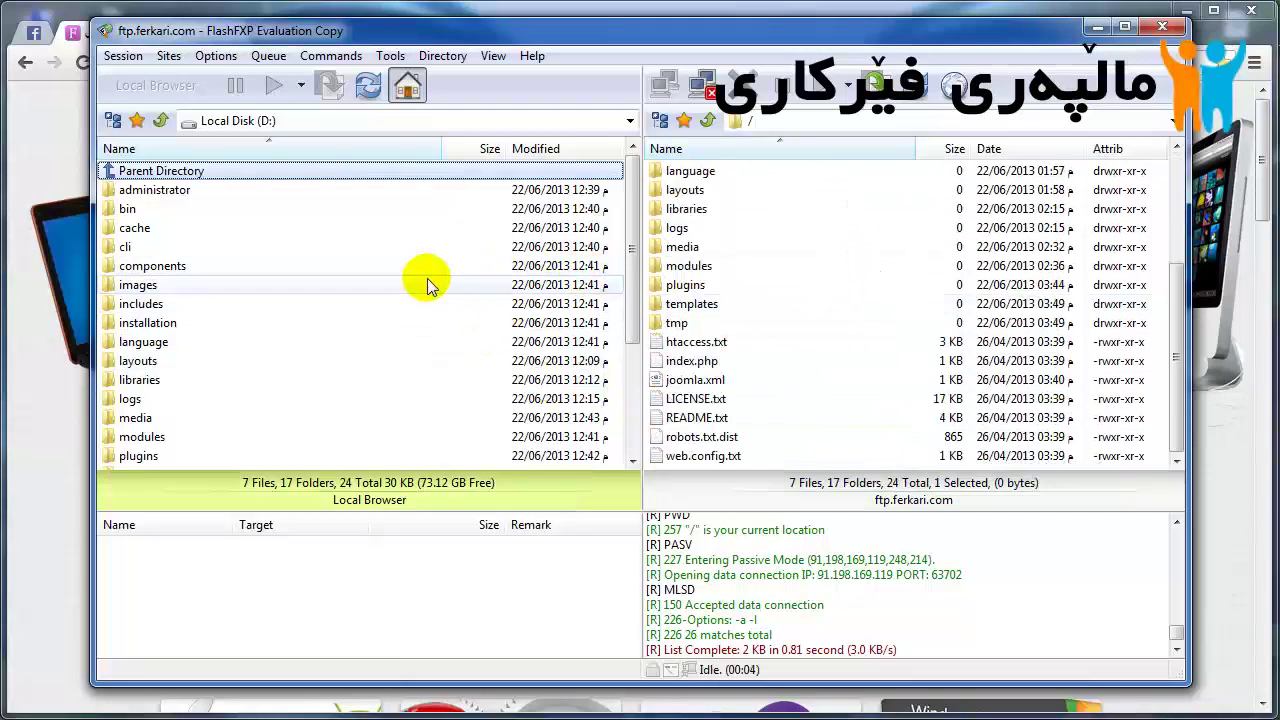
{"action": "left_click", "coordinate": [428, 284]}
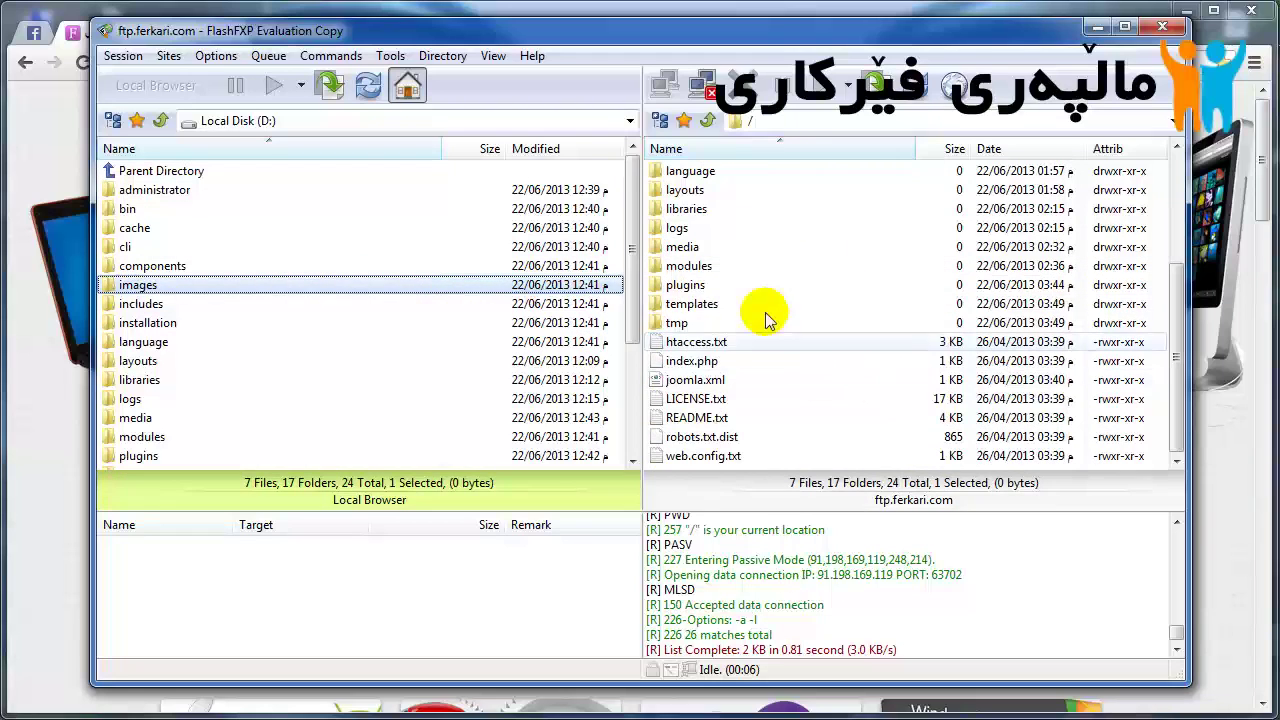
{"action": "scroll", "coordinate": [800, 300], "scroll_direction": "up", "scroll_amount": 3}
{"action": "left_click", "coordinate": [857, 305]}
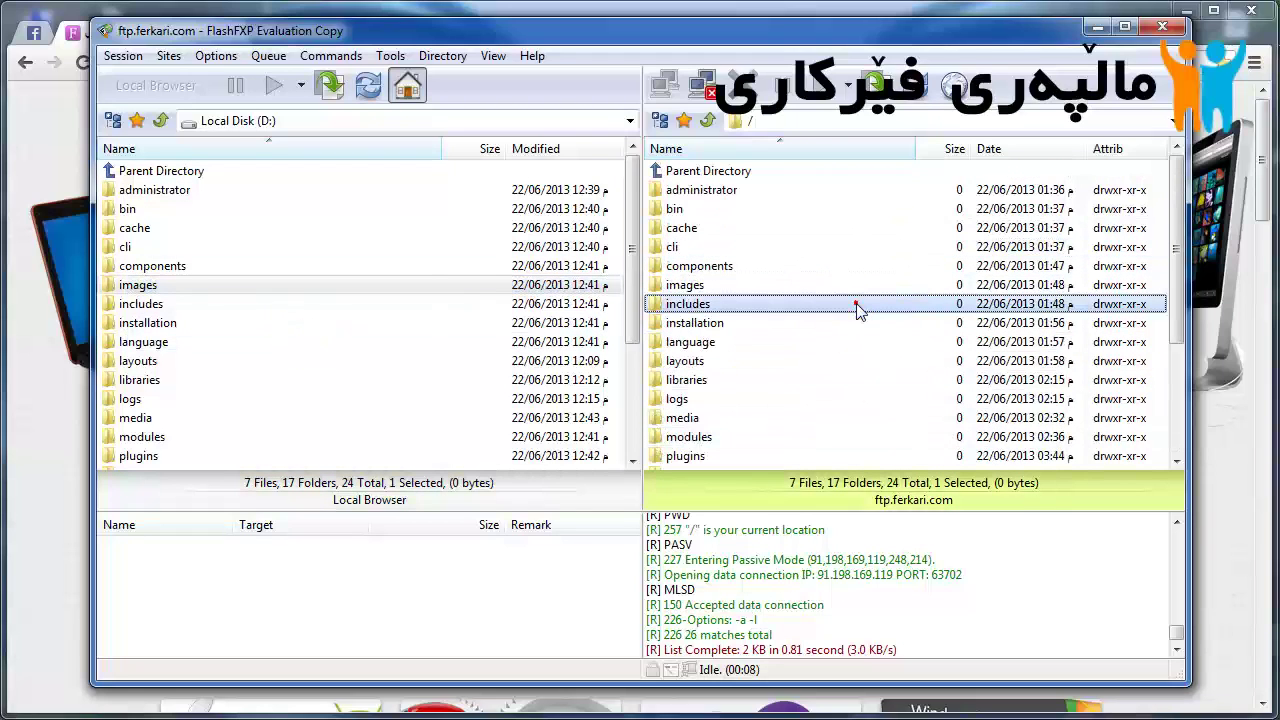
{"action": "left_click", "coordinate": [764, 227]}
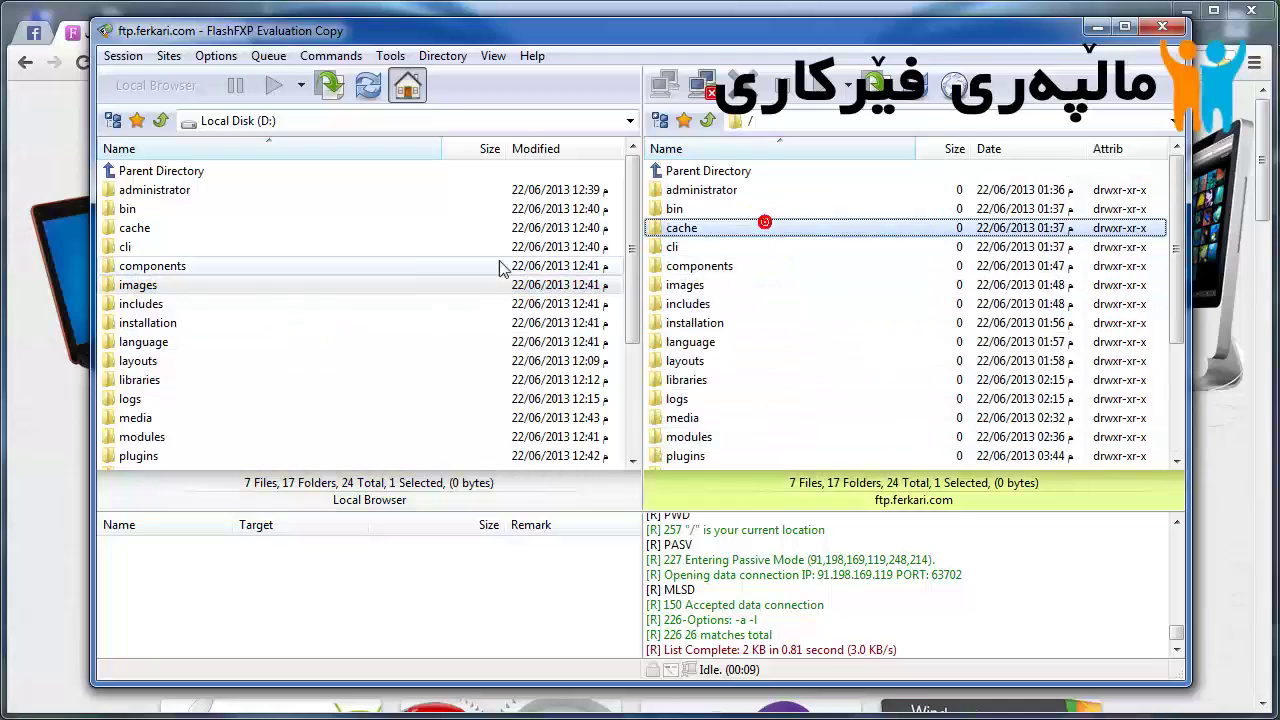
{"action": "left_click", "coordinate": [276, 232]}
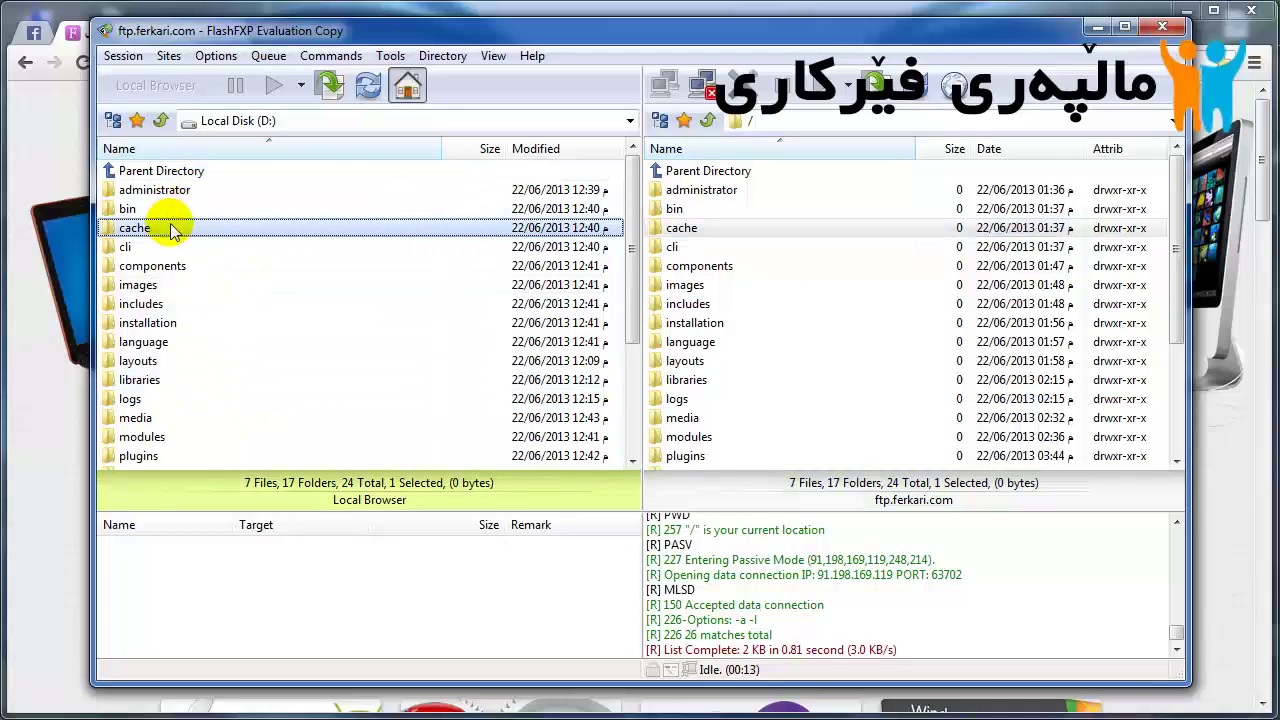
Step: Select all local files without transferring, then disconnect from ftp.ferkari.com and close FlashFXP
{"action": "right_click", "coordinate": [170, 216]}
{"action": "key", "text": "Escape"}
{"action": "key", "text": "ctrl+a"}
{"action": "right_click", "coordinate": [198, 226]}
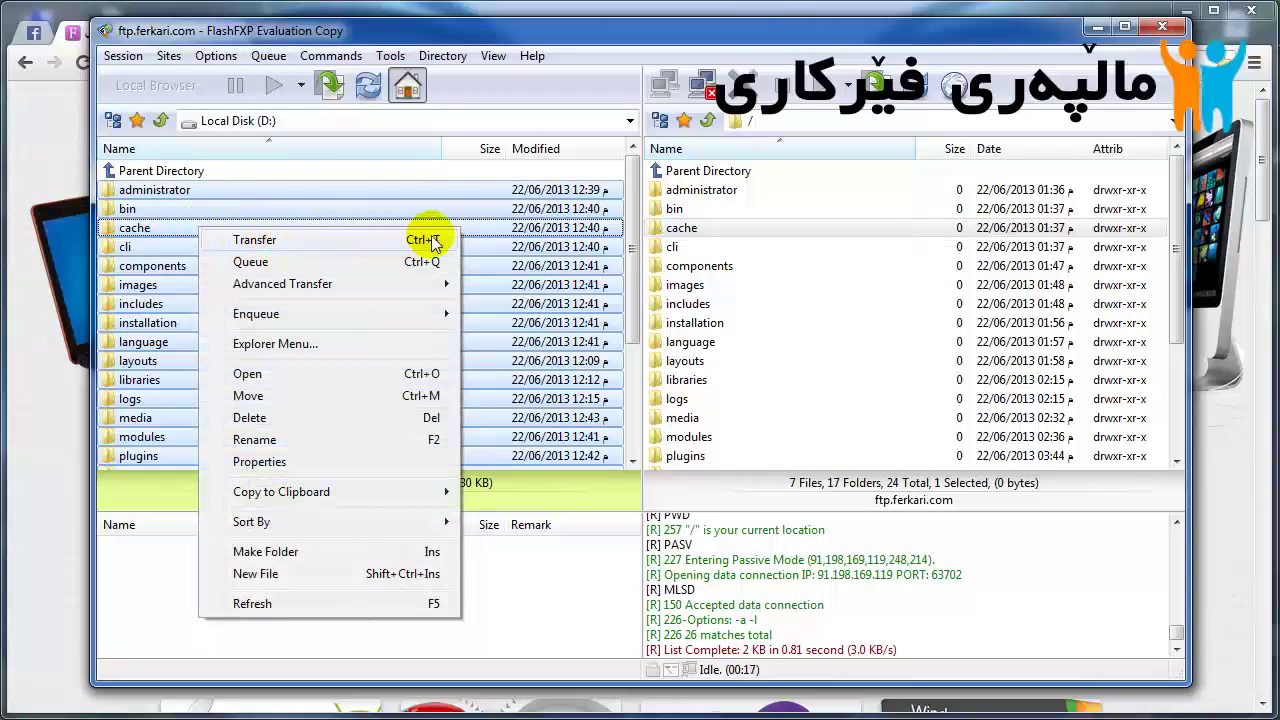
{"action": "left_click", "coordinate": [500, 234]}
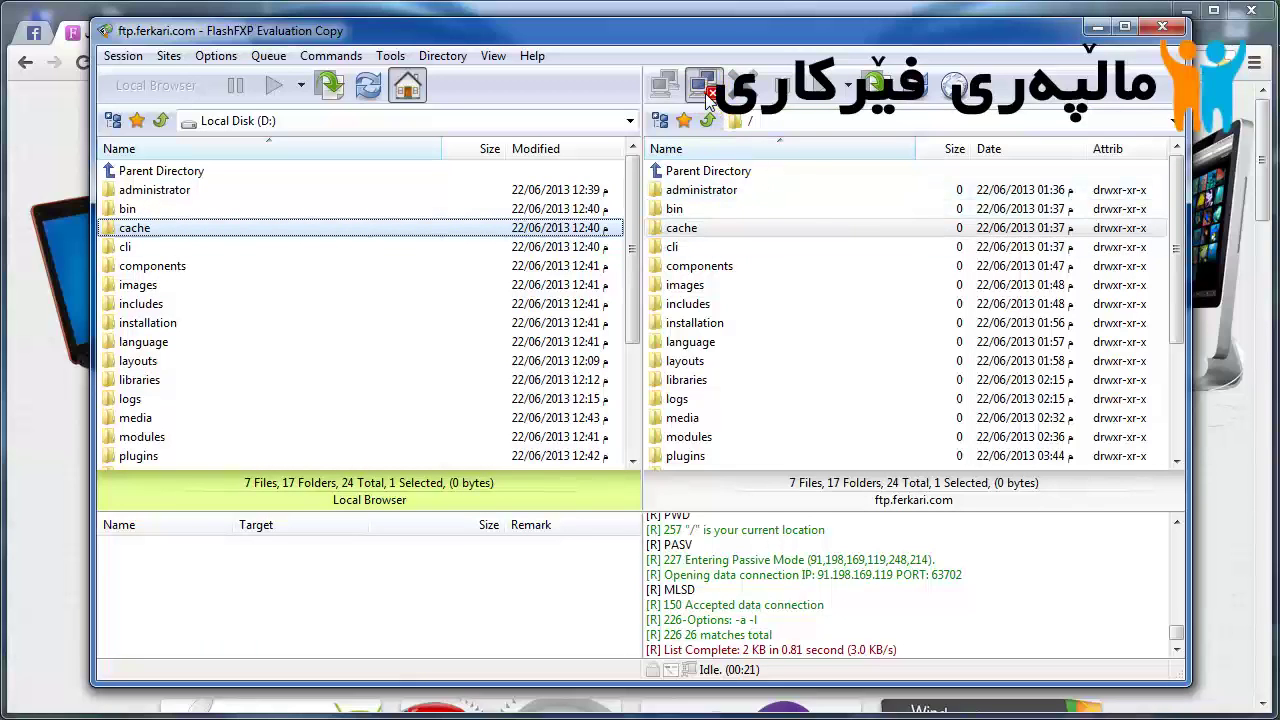
{"action": "left_click", "coordinate": [706, 90]}
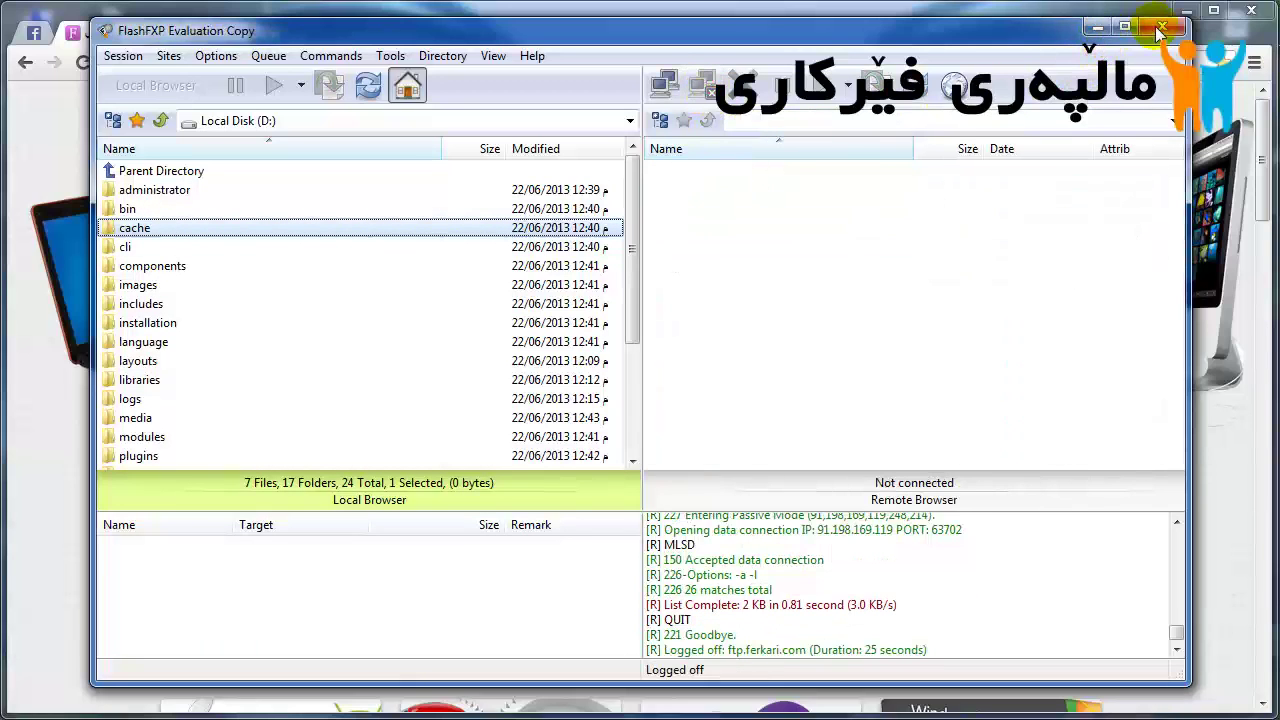
{"action": "left_click", "coordinate": [1160, 28]}
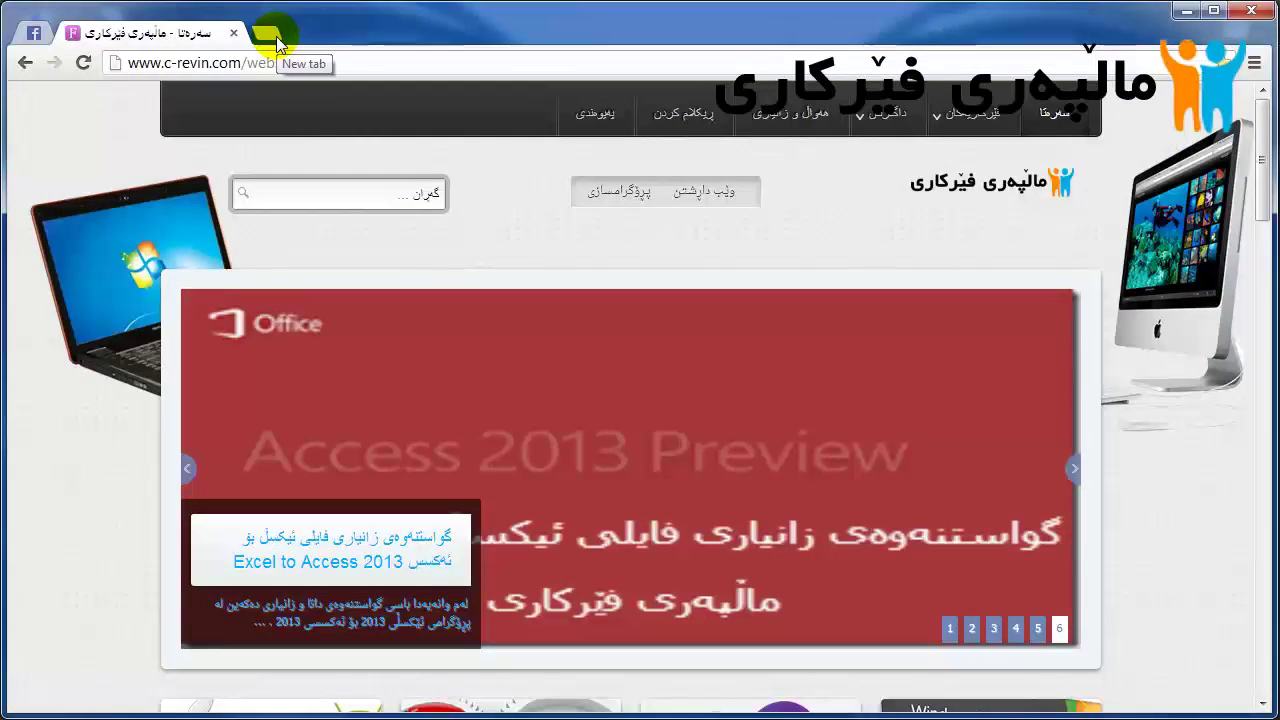
Step: Load ferkari.com in a new tab and pick Kurdish Soranî as the installation language
{"action": "left_click", "coordinate": [276, 38]}
{"action": "type", "text": "ferkari.com"}
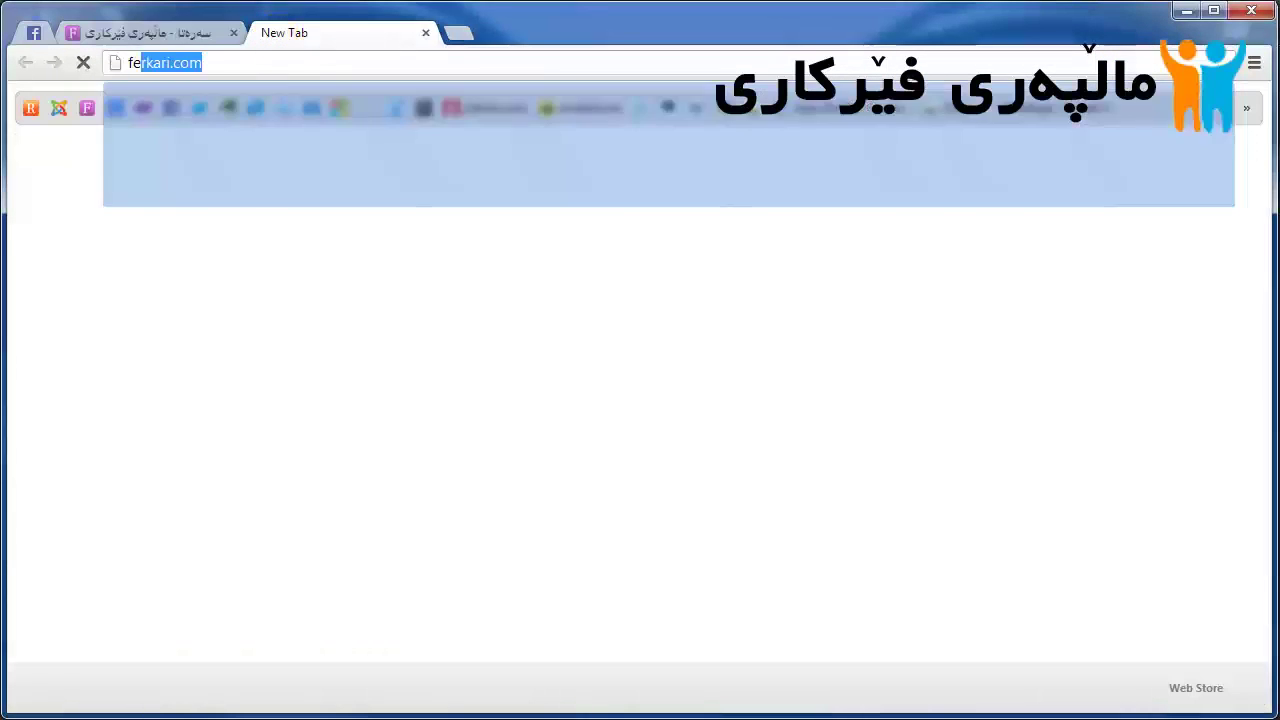
{"action": "key", "text": "Return"}
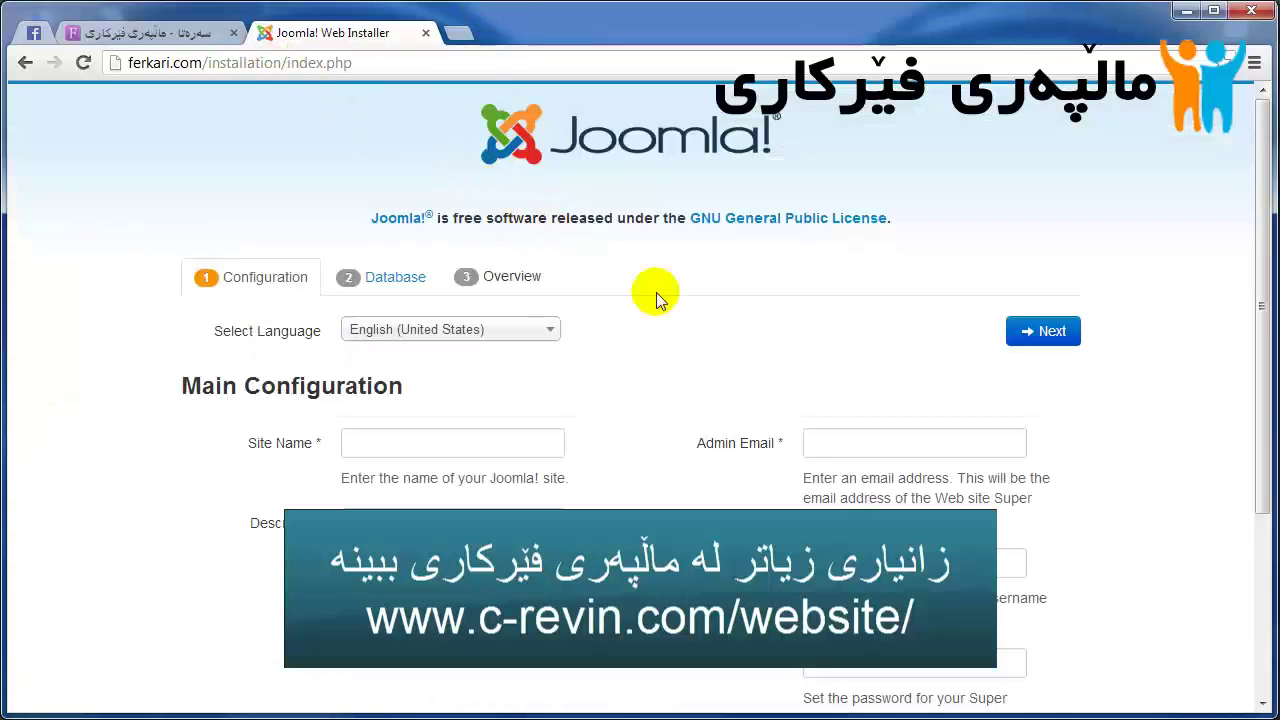
{"action": "scroll", "coordinate": [669, 320], "scroll_direction": "down", "scroll_amount": 3}
{"action": "scroll", "coordinate": [676, 318], "scroll_direction": "up", "scroll_amount": 3}
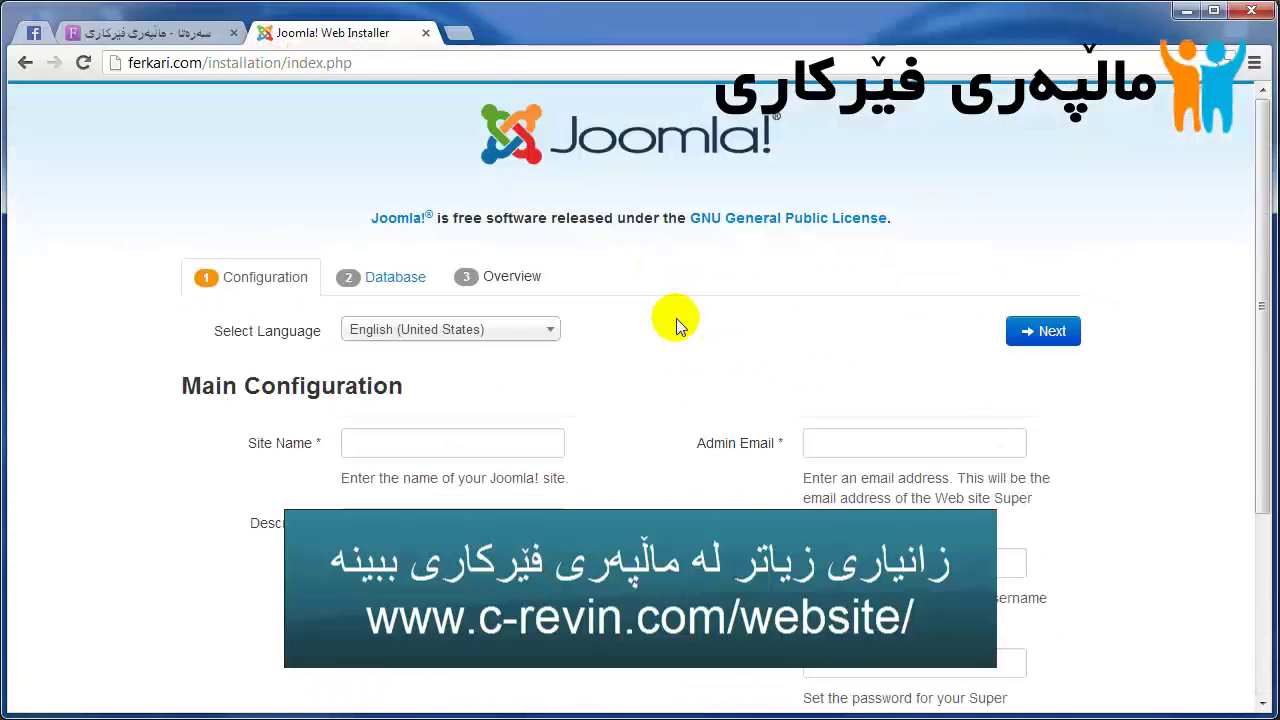
{"action": "left_click", "coordinate": [486, 331]}
{"action": "left_click_drag", "start_coordinate": [553, 445], "coordinate": [549, 494]}
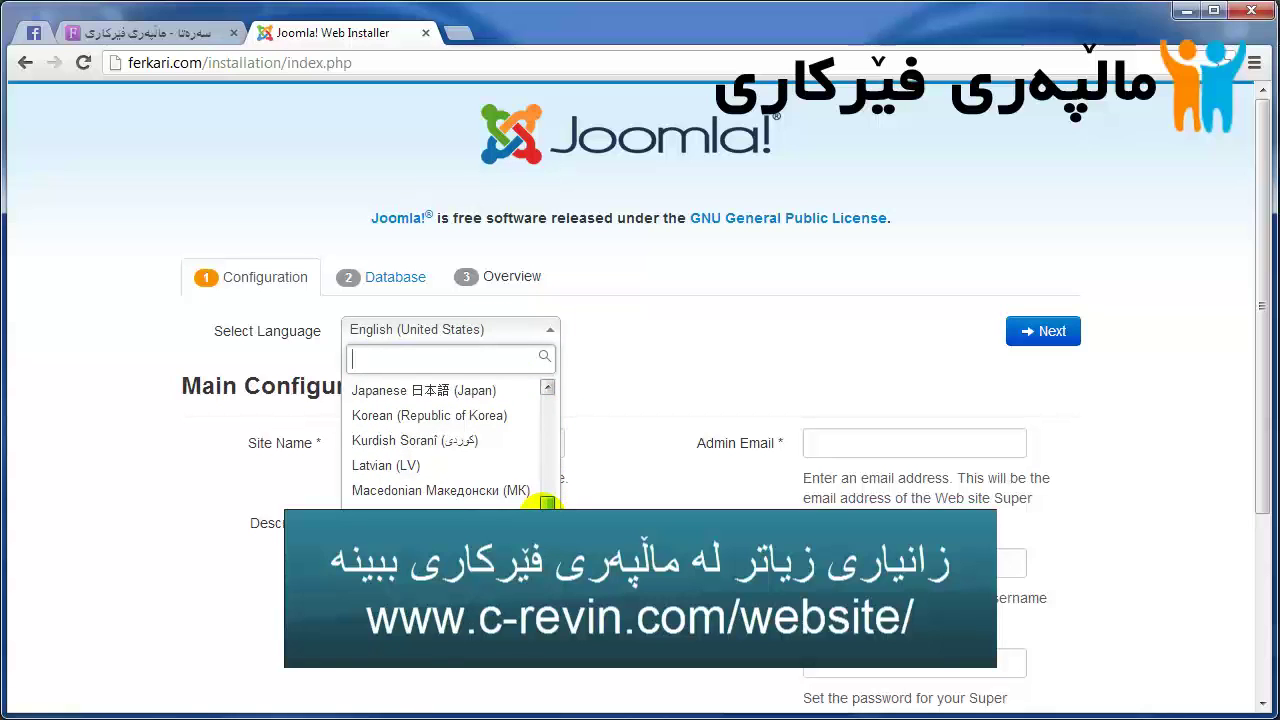
{"action": "left_click", "coordinate": [478, 443]}
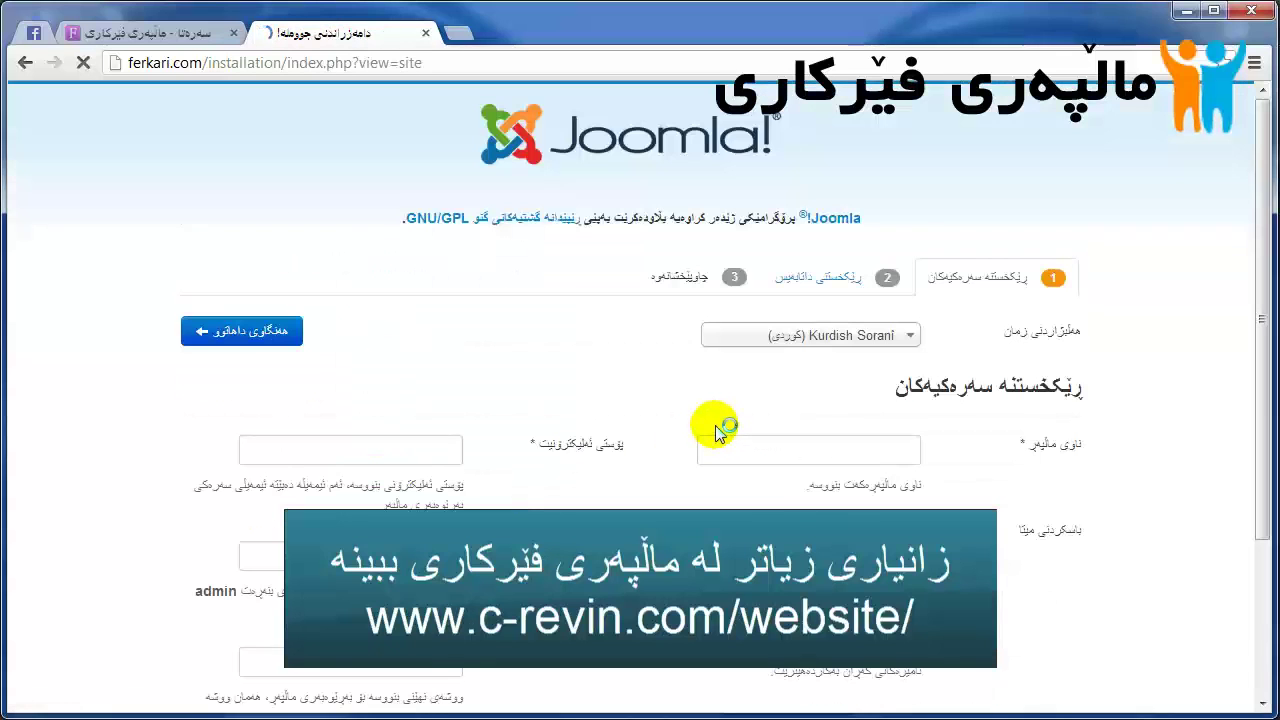
Step: Enter the site name and description using the Arabic-script keyboard layout
{"action": "scroll", "coordinate": [829, 457], "scroll_direction": "down", "scroll_amount": 2}
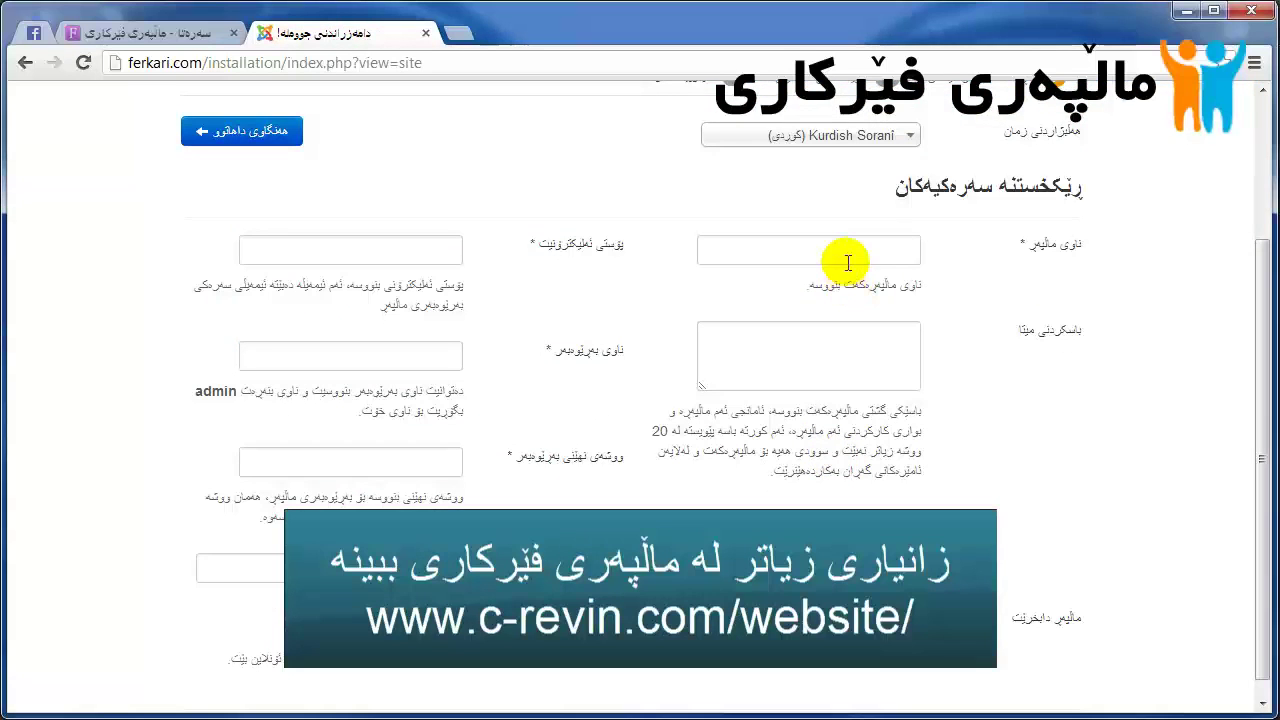
{"action": "left_click", "coordinate": [840, 258]}
{"action": "left_click", "coordinate": [1190, 712]}
{"action": "left_click", "coordinate": [1186, 700]}
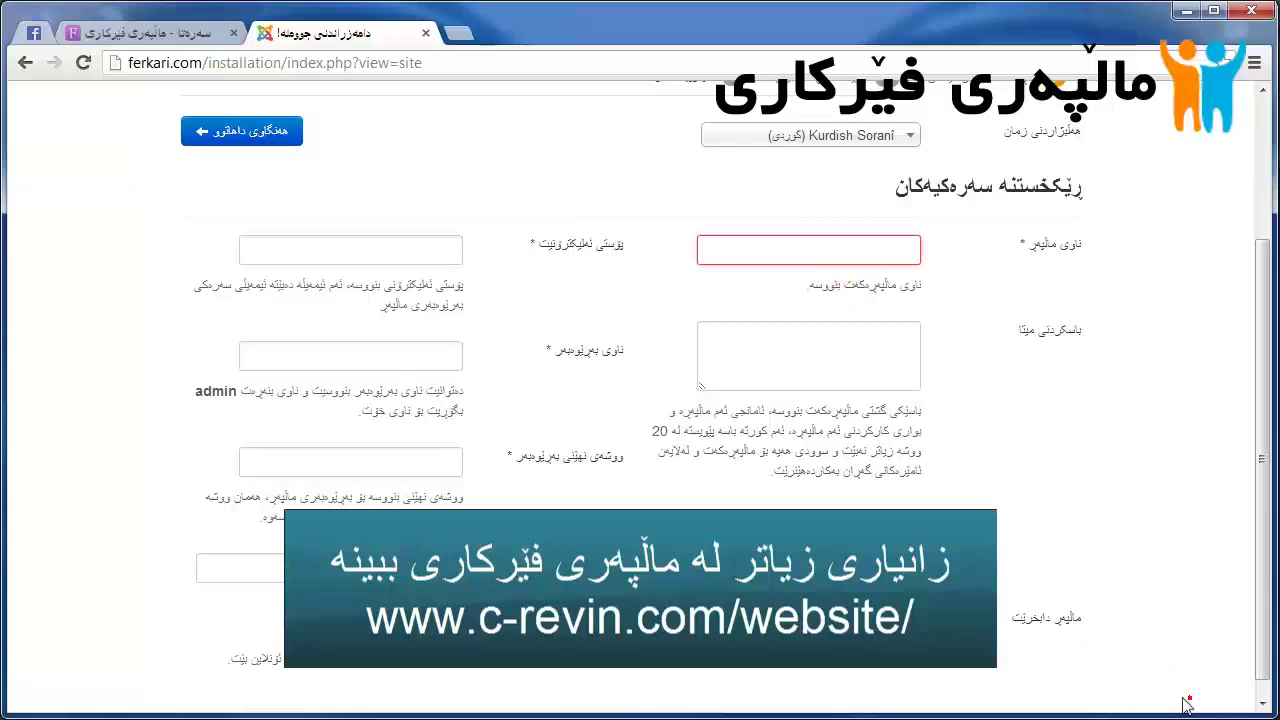
{"action": "type", "text": "ماڵپەری فێرکاری"}
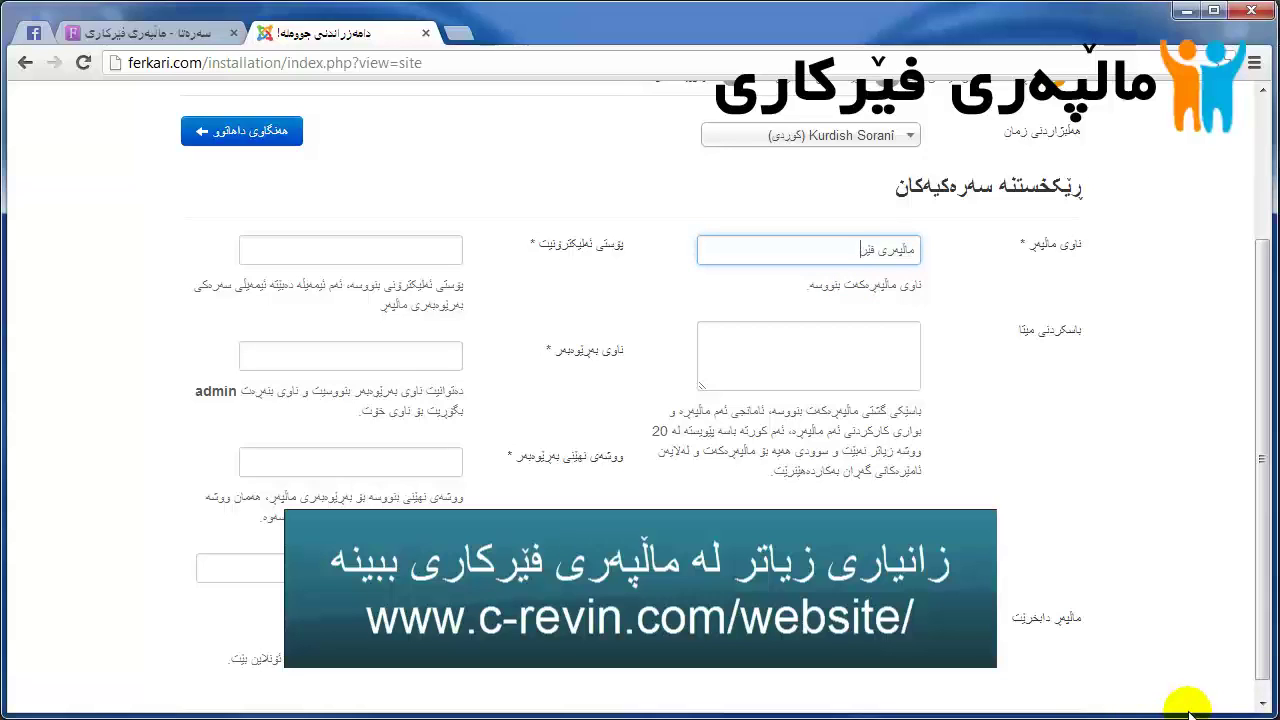
{"action": "left_click", "coordinate": [851, 350]}
{"action": "left_click", "coordinate": [871, 337]}
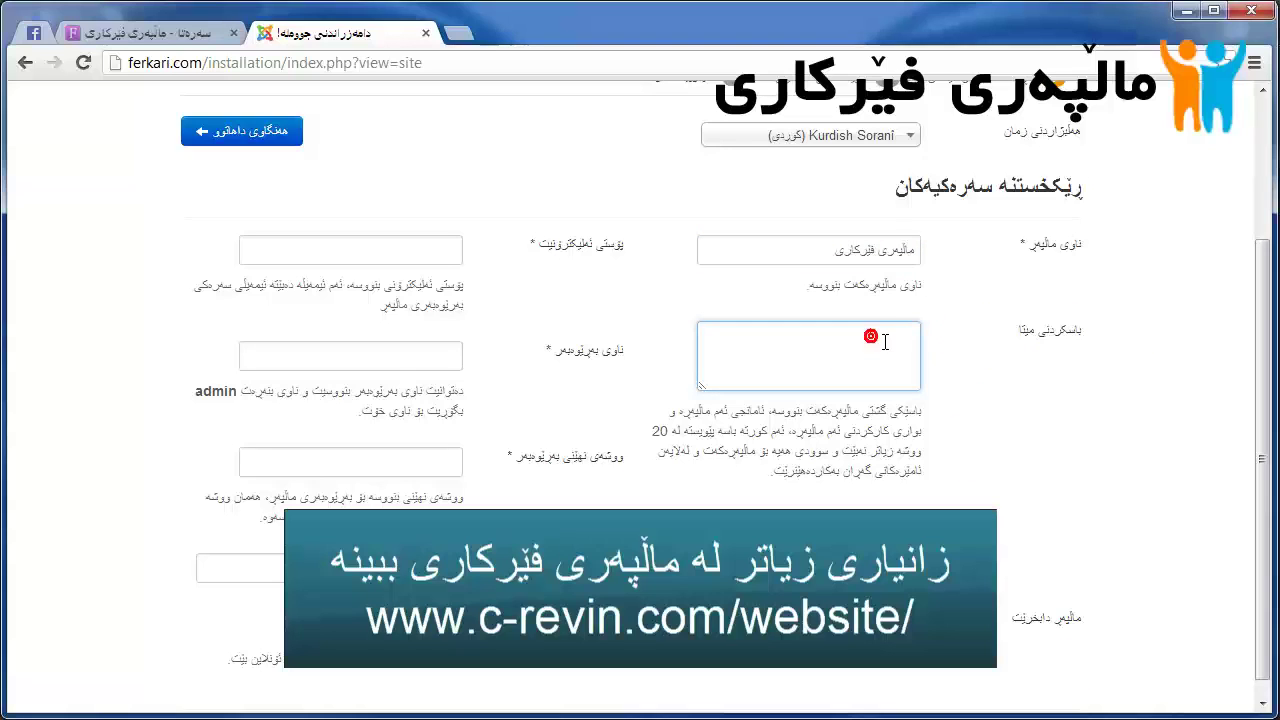
{"action": "scroll", "coordinate": [888, 341], "scroll_direction": "down", "scroll_amount": 1}
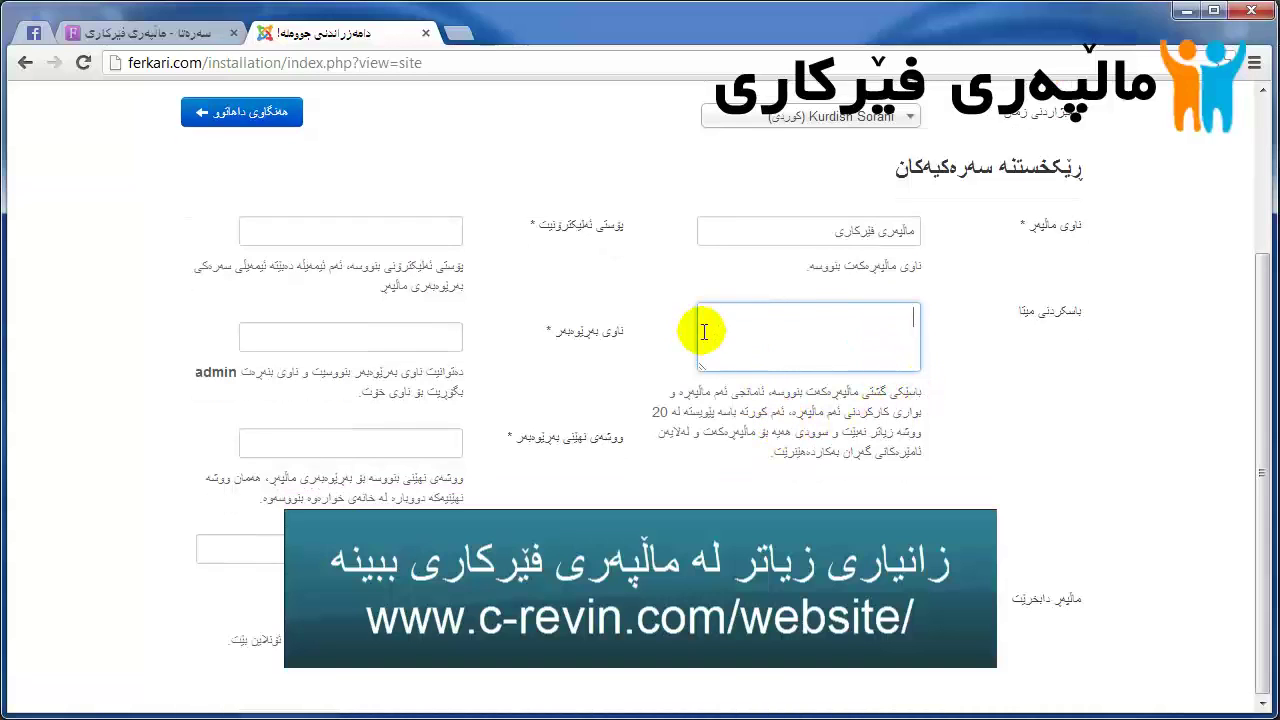
Step: Fill in the admin e-mail address and drag the word admin into Admin Username
{"action": "left_click", "coordinate": [372, 236]}
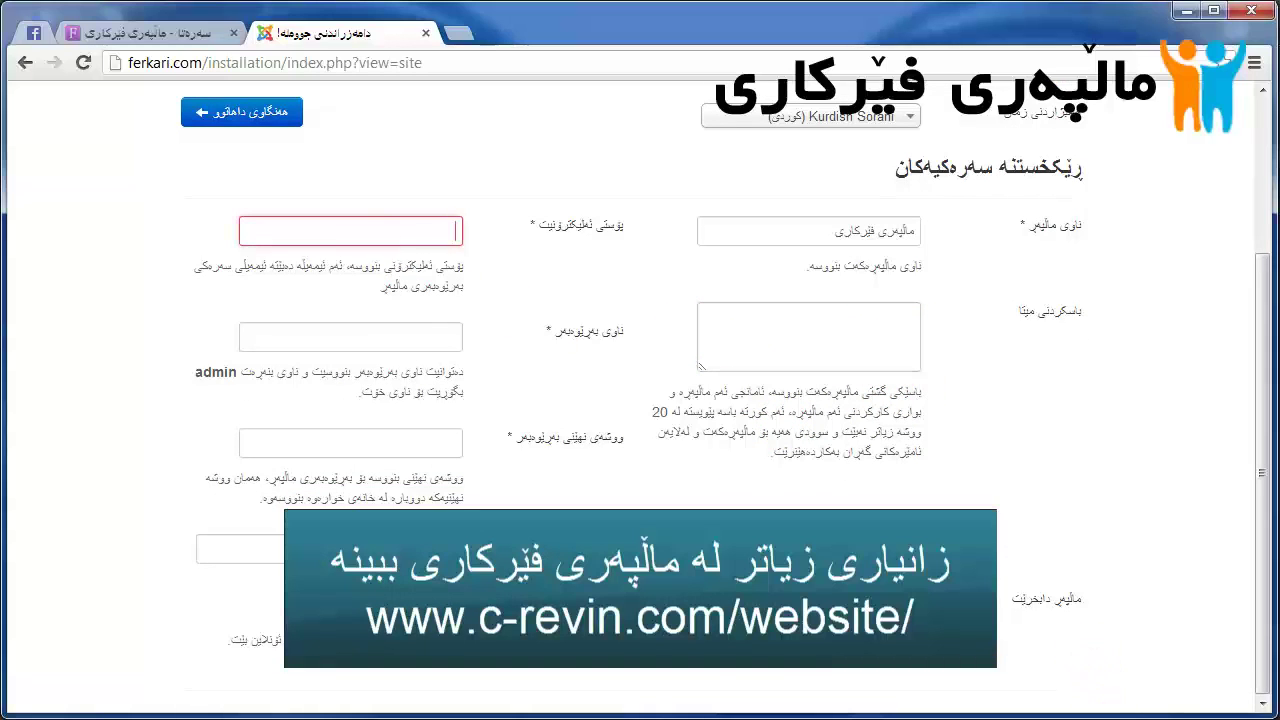
{"action": "left_click", "coordinate": [1175, 670]}
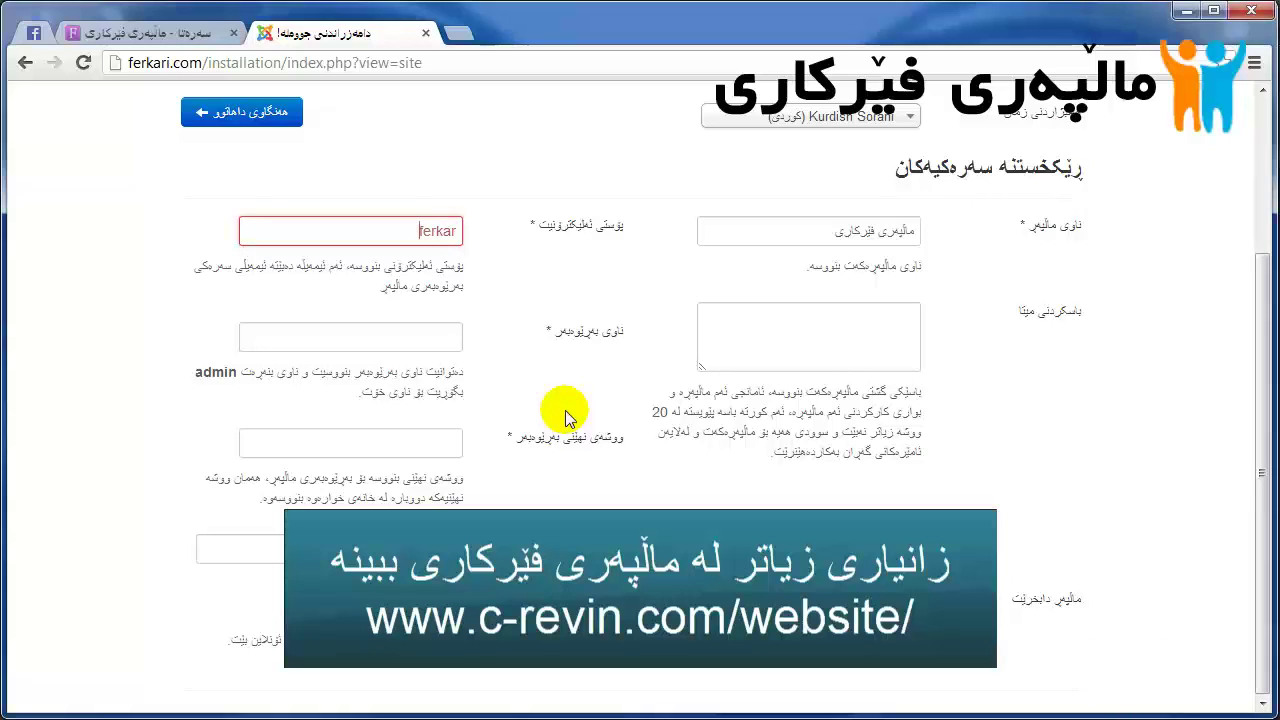
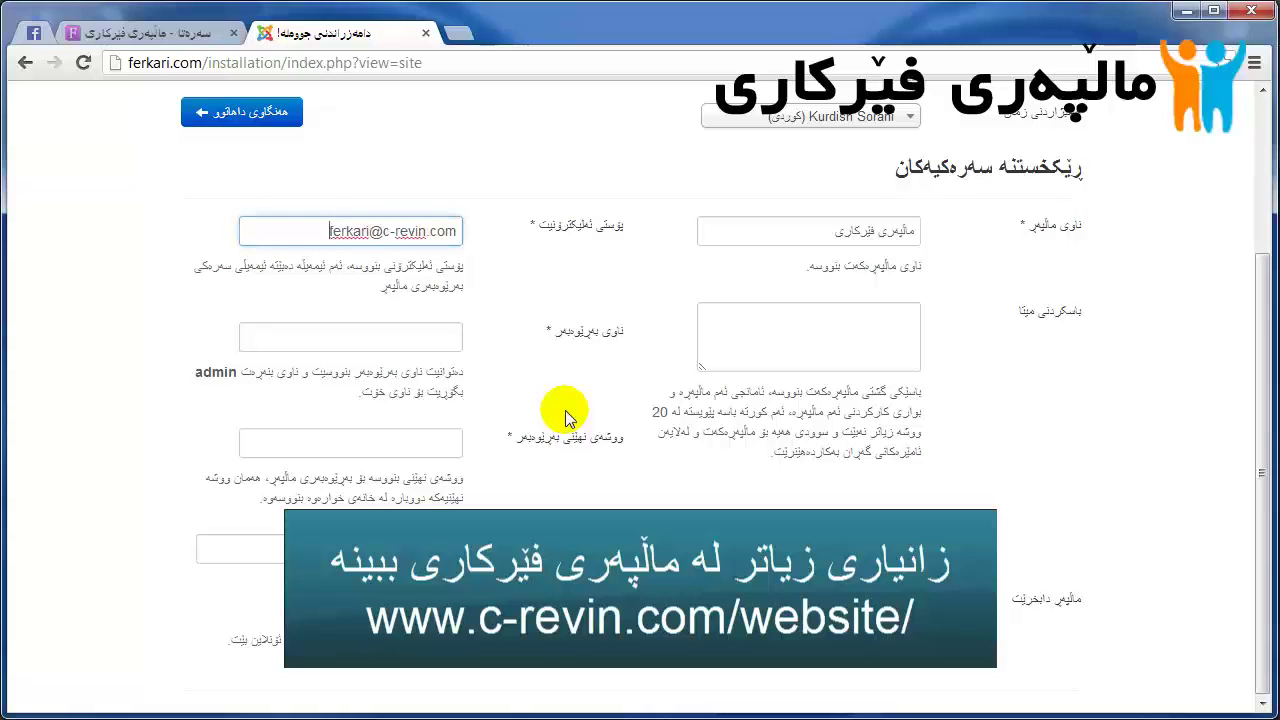
{"action": "left_click", "coordinate": [377, 338]}
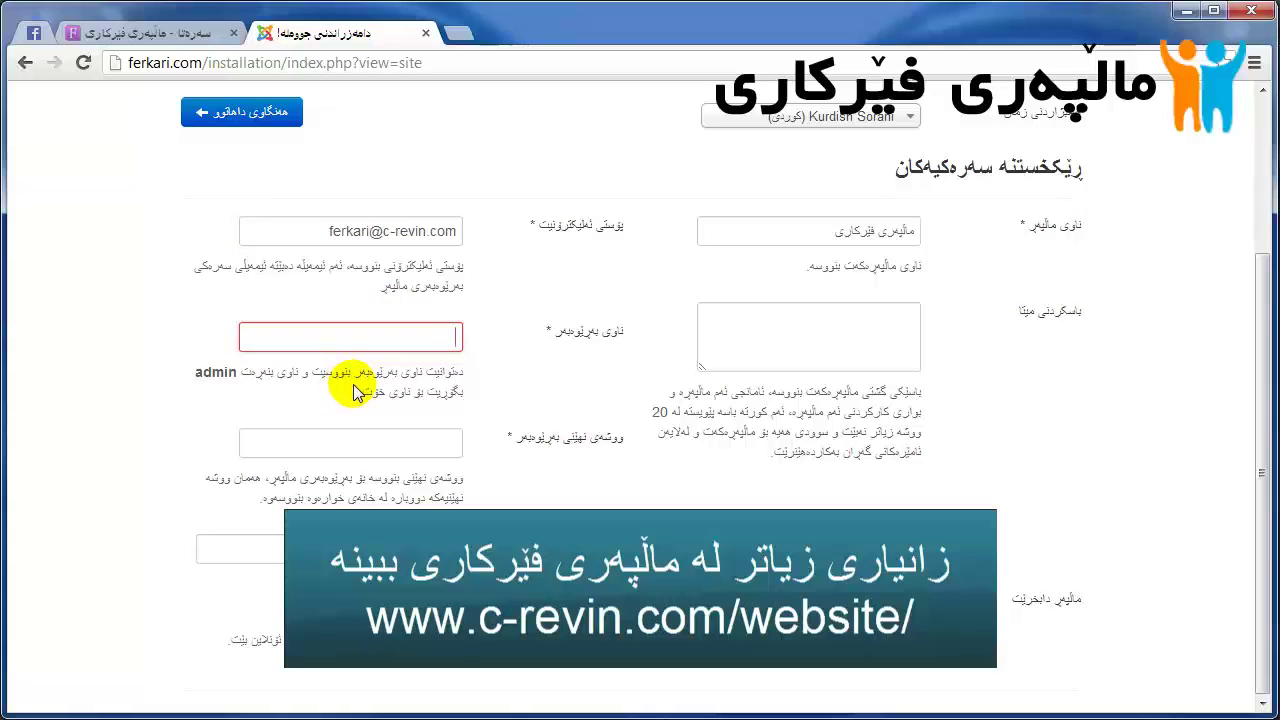
{"action": "left_click", "coordinate": [215, 372]}
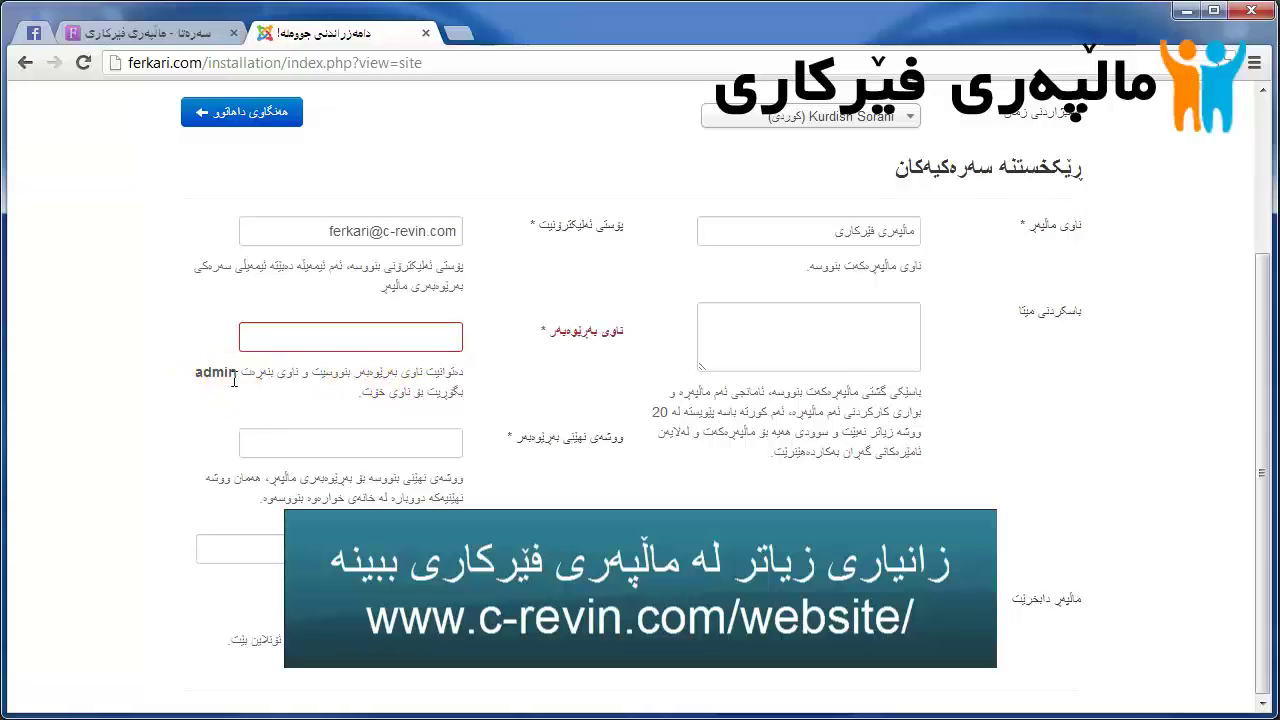
{"action": "left_click", "coordinate": [305, 362]}
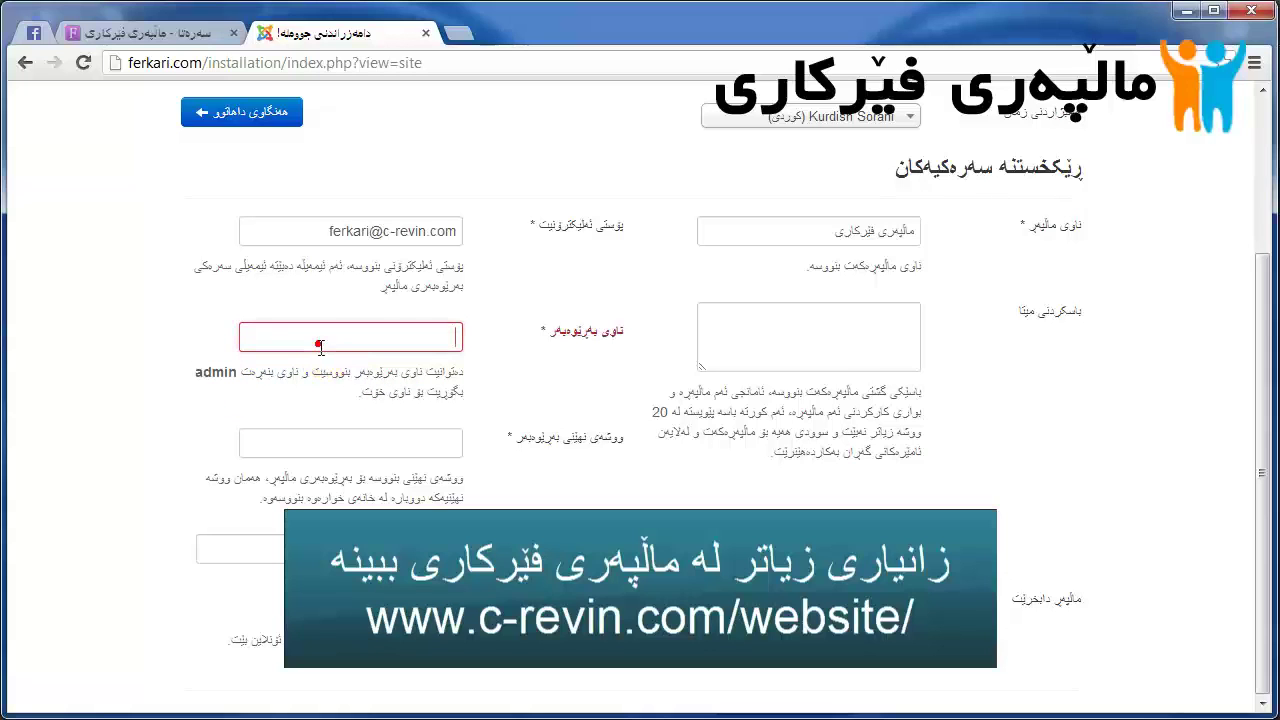
{"action": "double_click", "coordinate": [219, 375]}
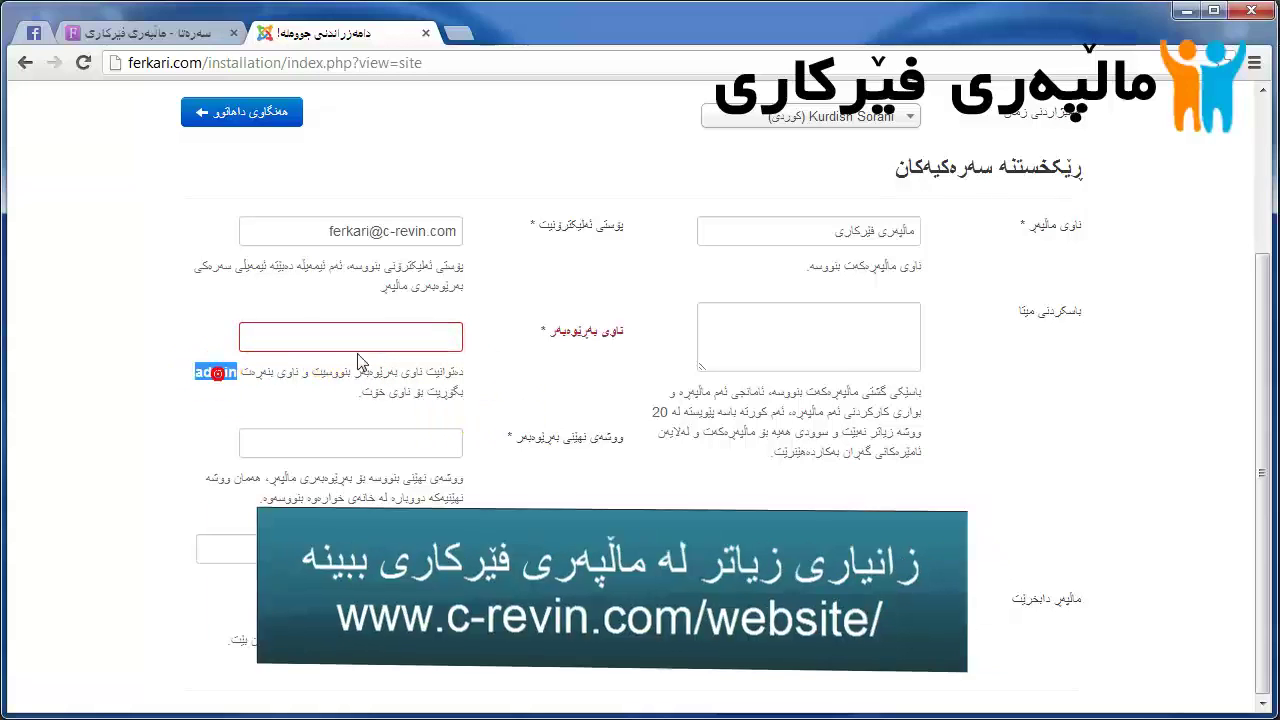
{"action": "left_click_drag", "start_coordinate": [219, 375], "coordinate": [440, 337]}
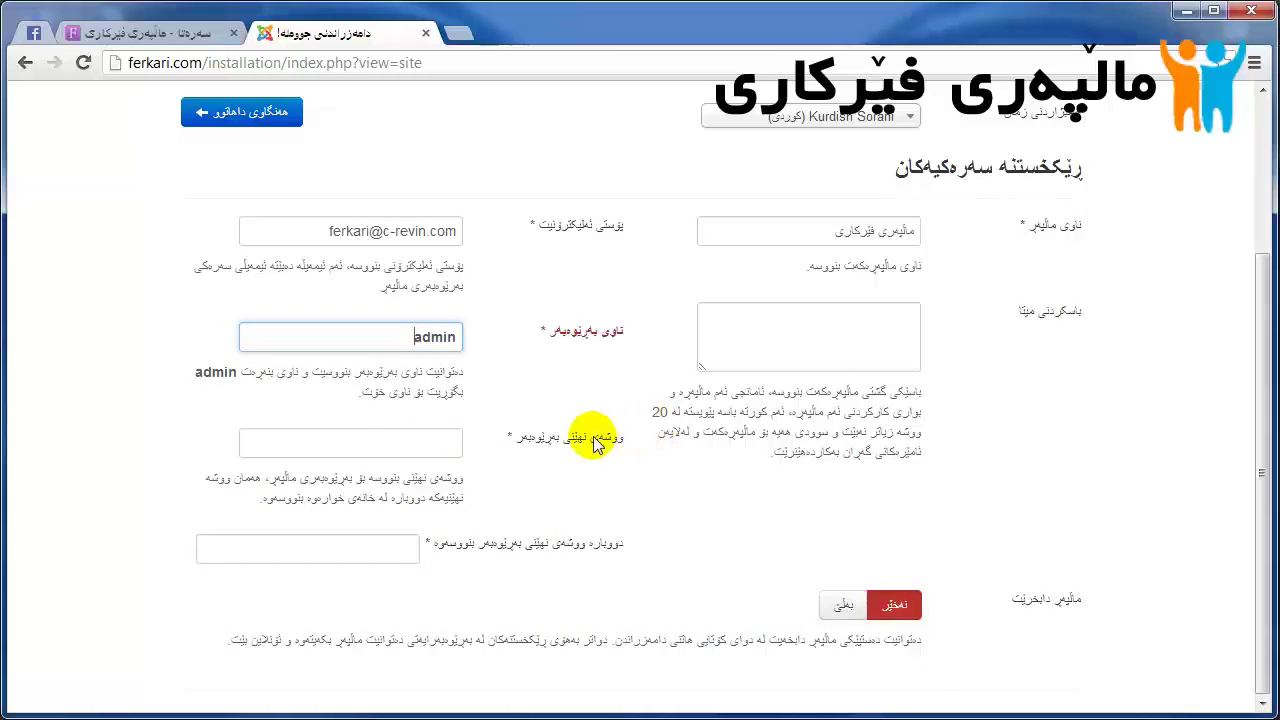
Step: Enter and confirm the admin password, keeping Site Offline at No
{"action": "left_click", "coordinate": [438, 440]}
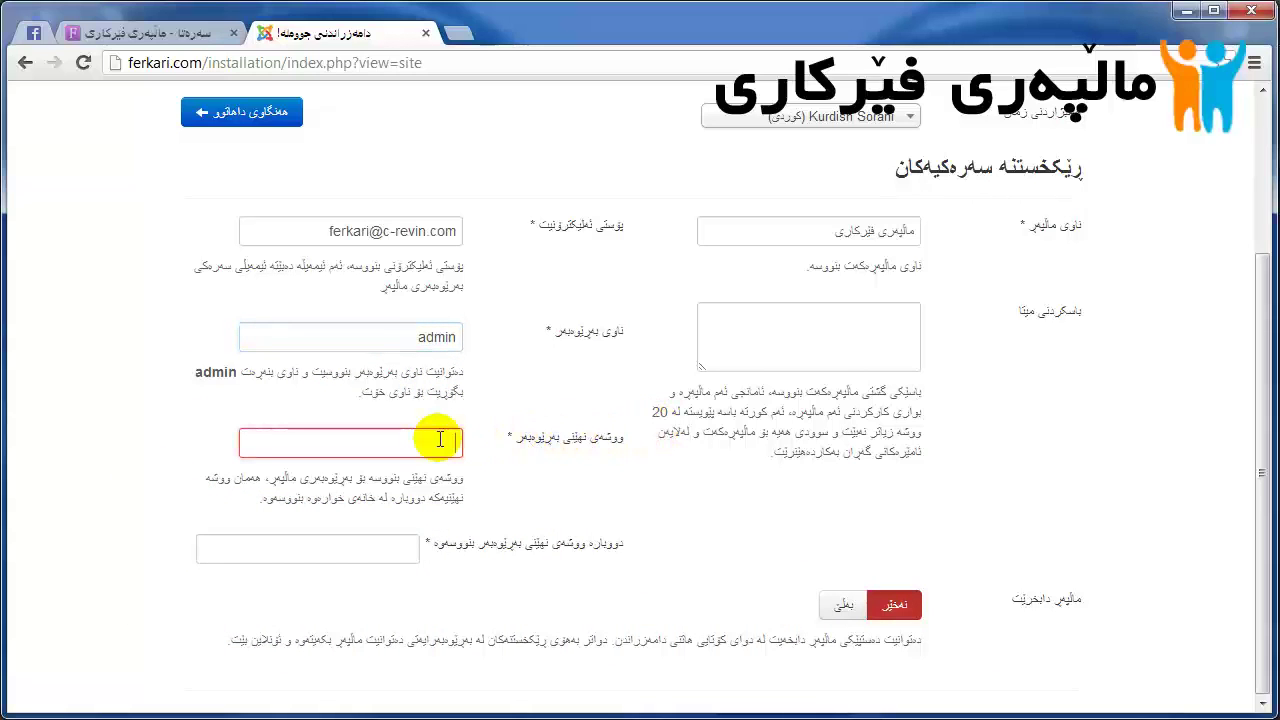
{"action": "type", "text": "12"}
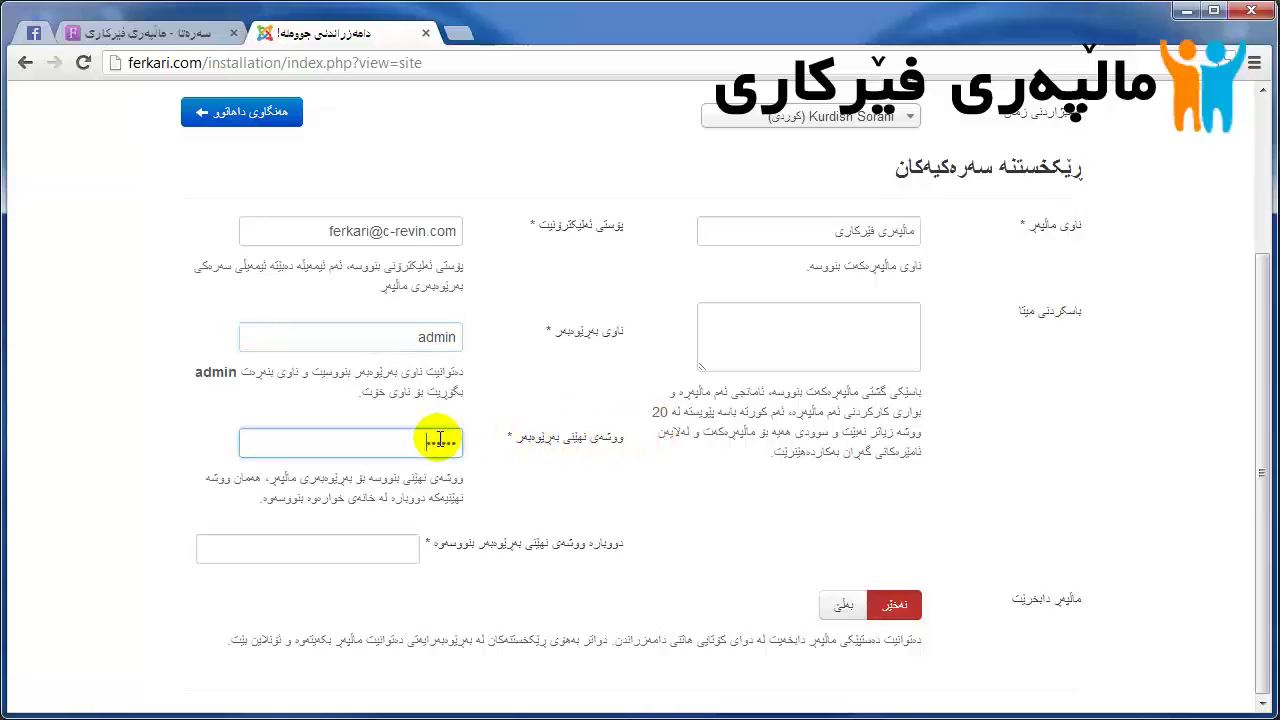
{"action": "key", "text": "Tab"}
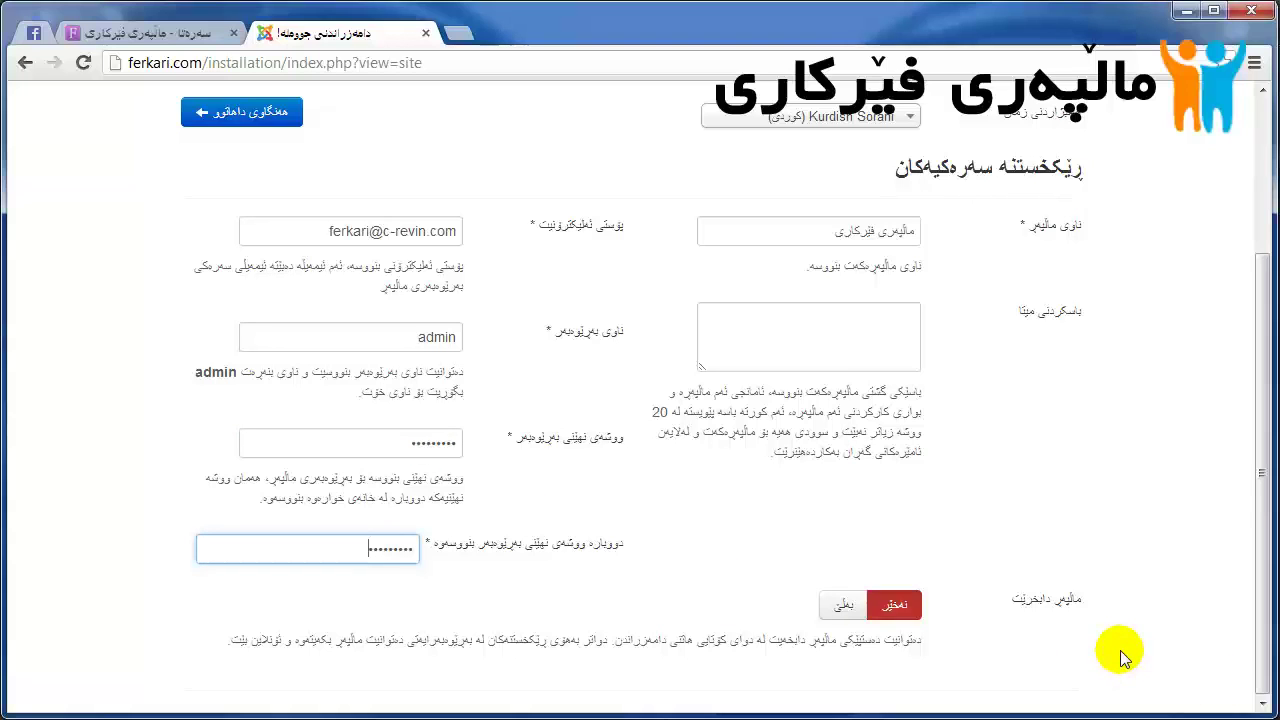
{"action": "left_click", "coordinate": [844, 605]}
{"action": "left_click", "coordinate": [895, 606]}
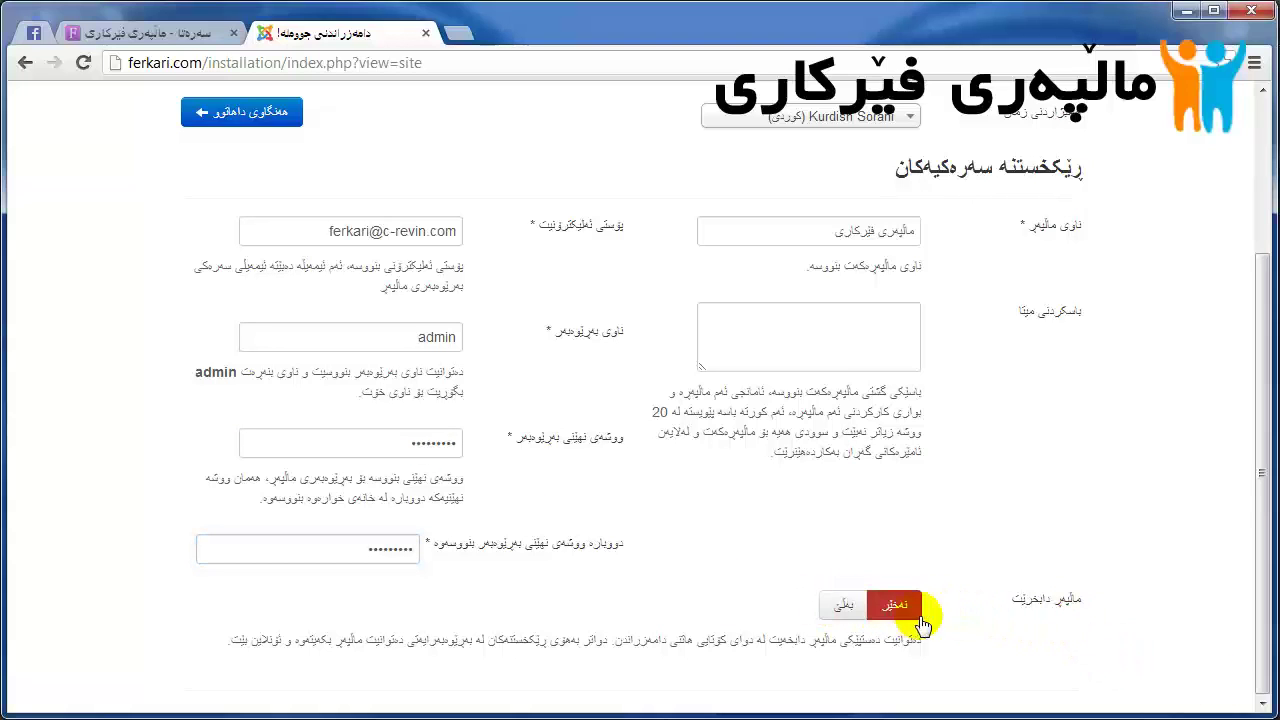
{"action": "scroll", "coordinate": [606, 484], "scroll_direction": "up", "scroll_amount": 3}
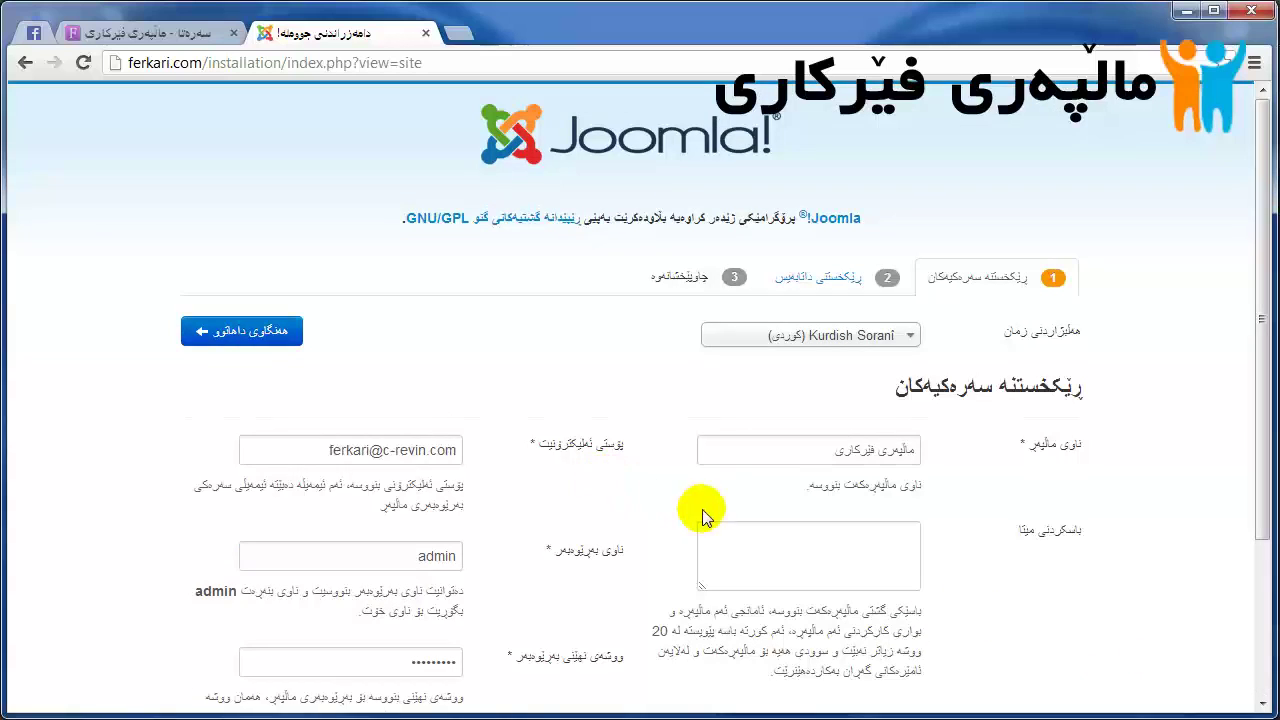
Step: Move to Database Configuration and copy the username ferkari_com from the Notepad notes
{"action": "left_click", "coordinate": [282, 335]}
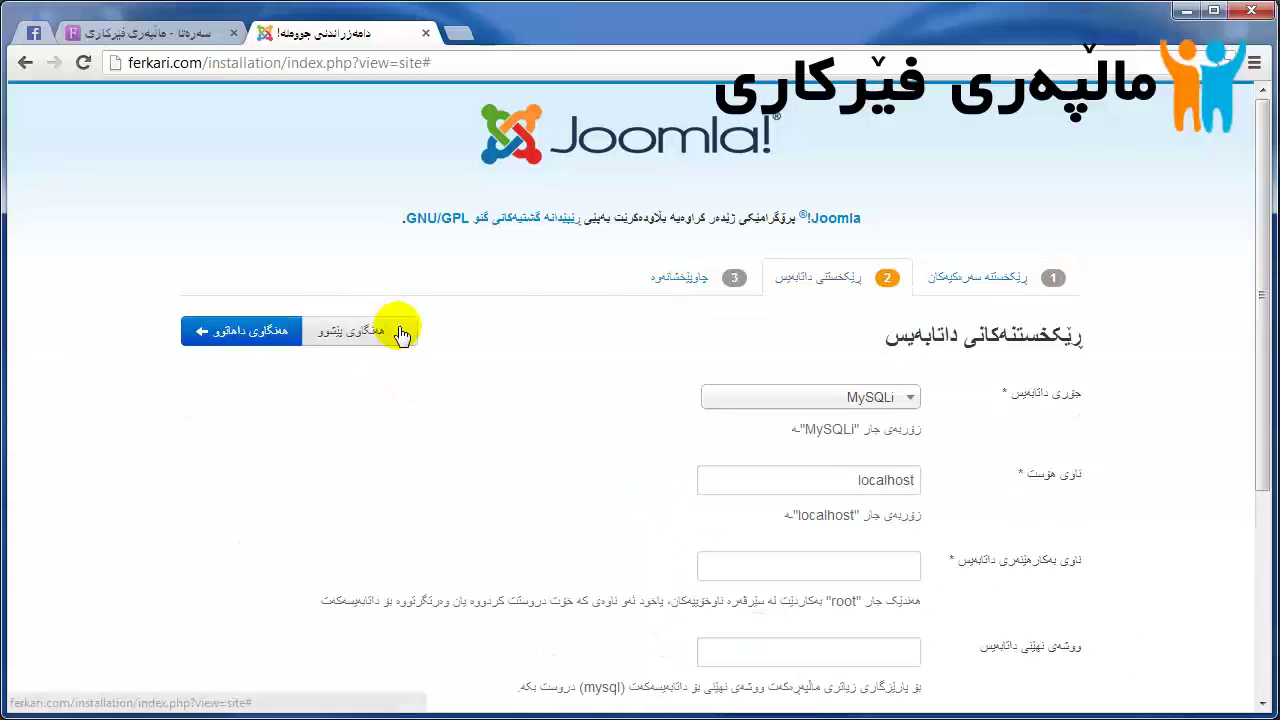
{"action": "scroll", "coordinate": [400, 335], "scroll_direction": "down", "scroll_amount": 2}
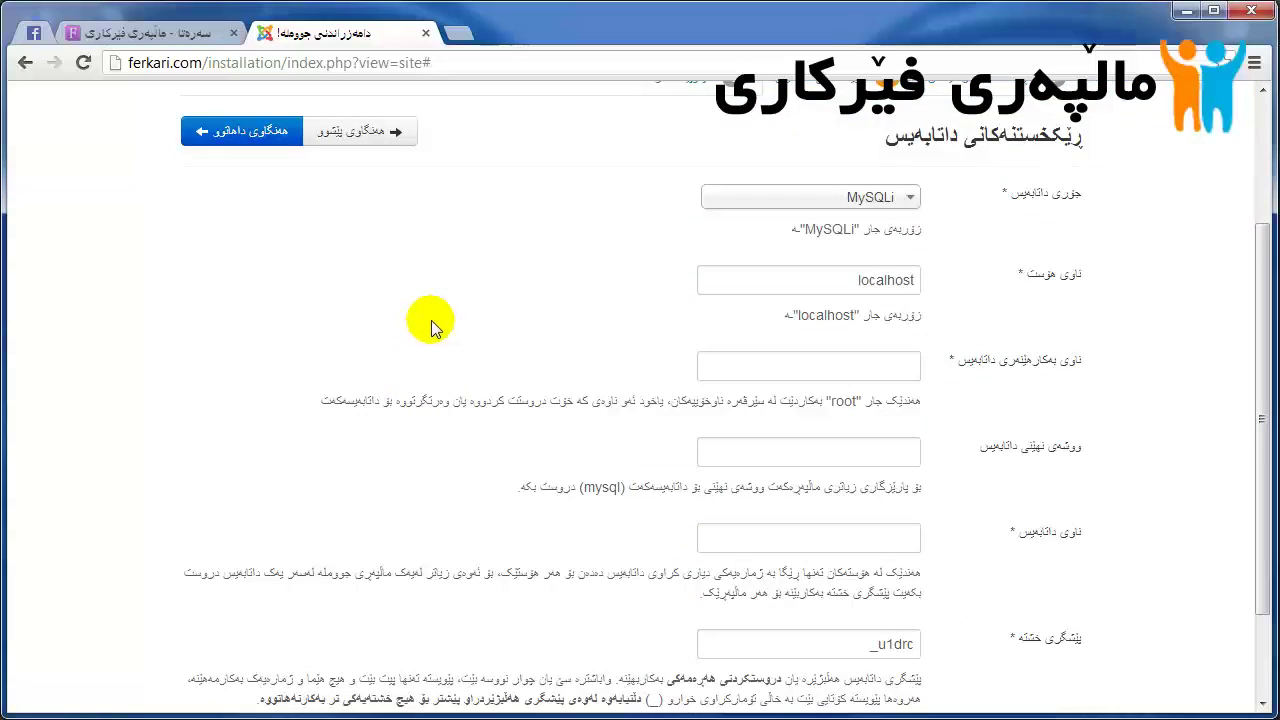
{"action": "left_click_drag", "start_coordinate": [1016, 136], "coordinate": [942, 146]}
{"action": "left_click", "coordinate": [1109, 276]}
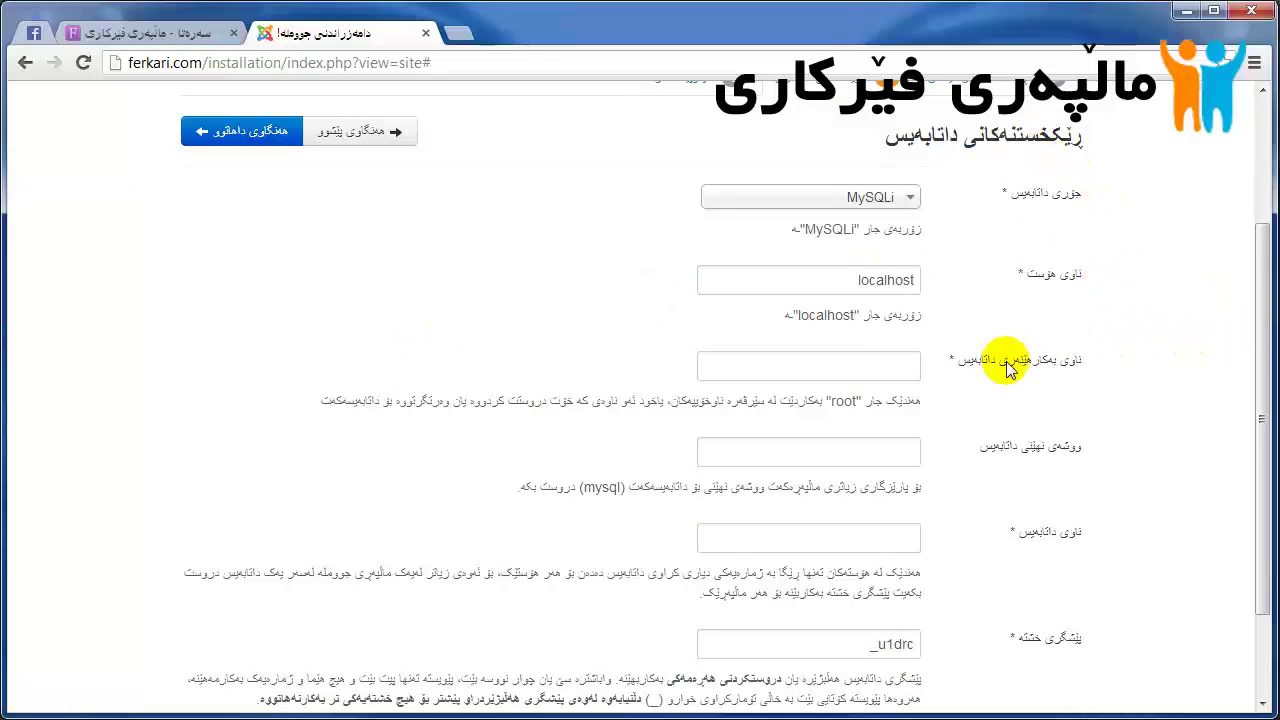
{"action": "left_click", "coordinate": [858, 362]}
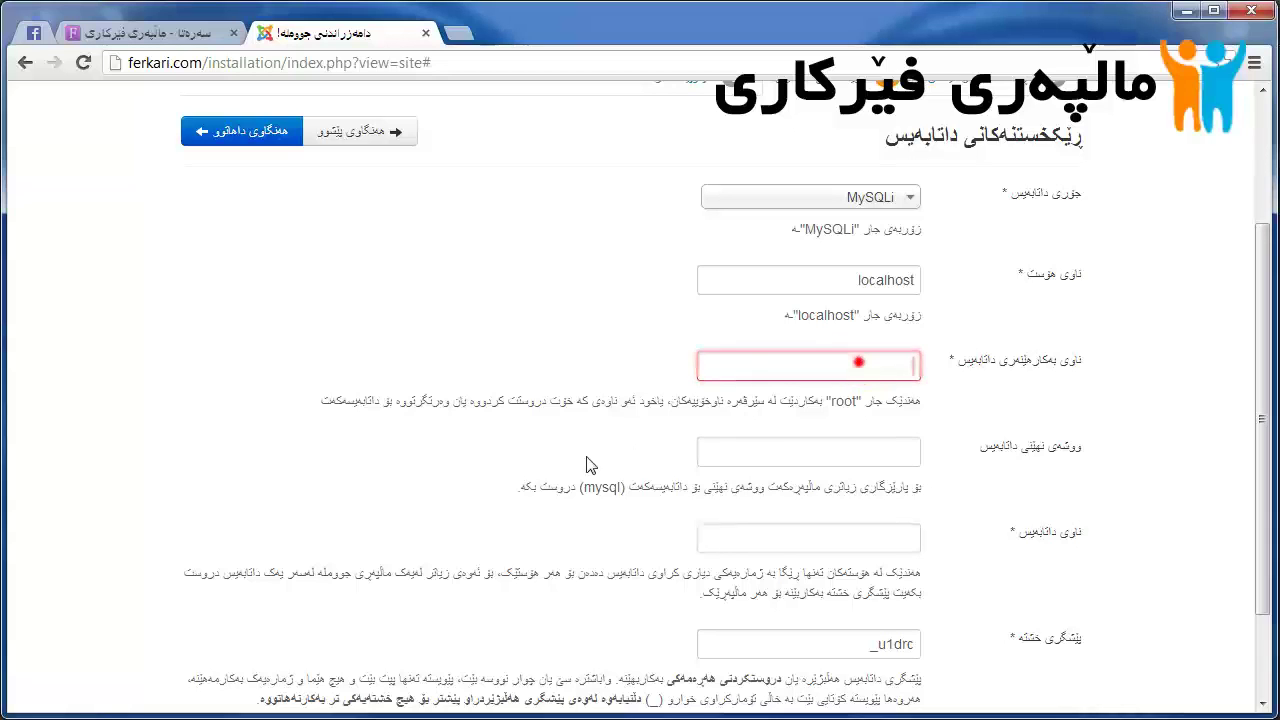
{"action": "left_click", "coordinate": [757, 325]}
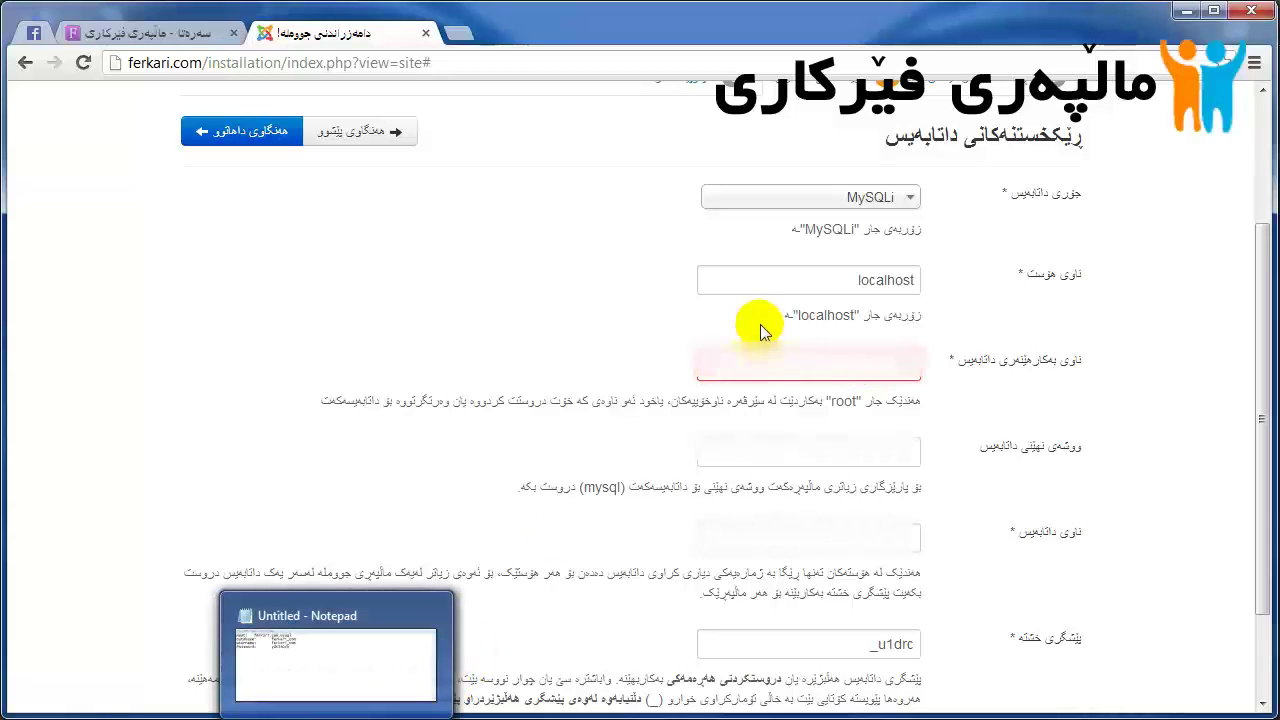
{"action": "left_click", "coordinate": [760, 333]}
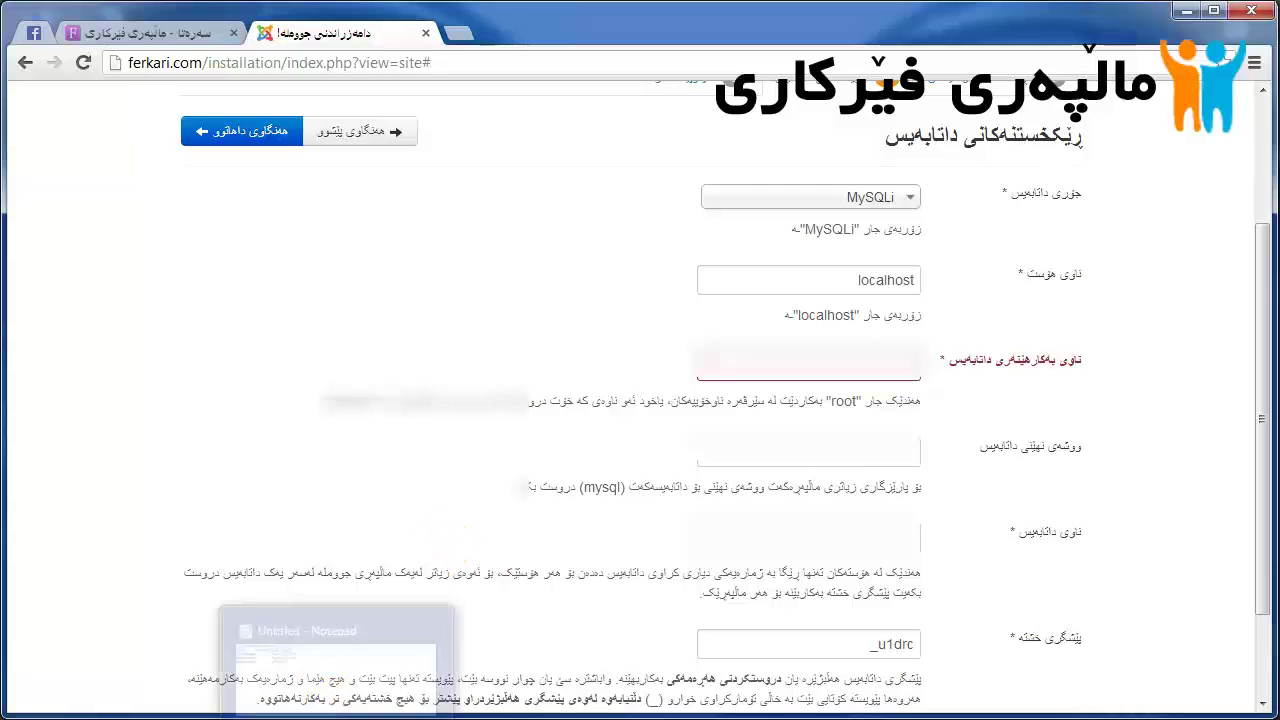
{"action": "left_click", "coordinate": [336, 718]}
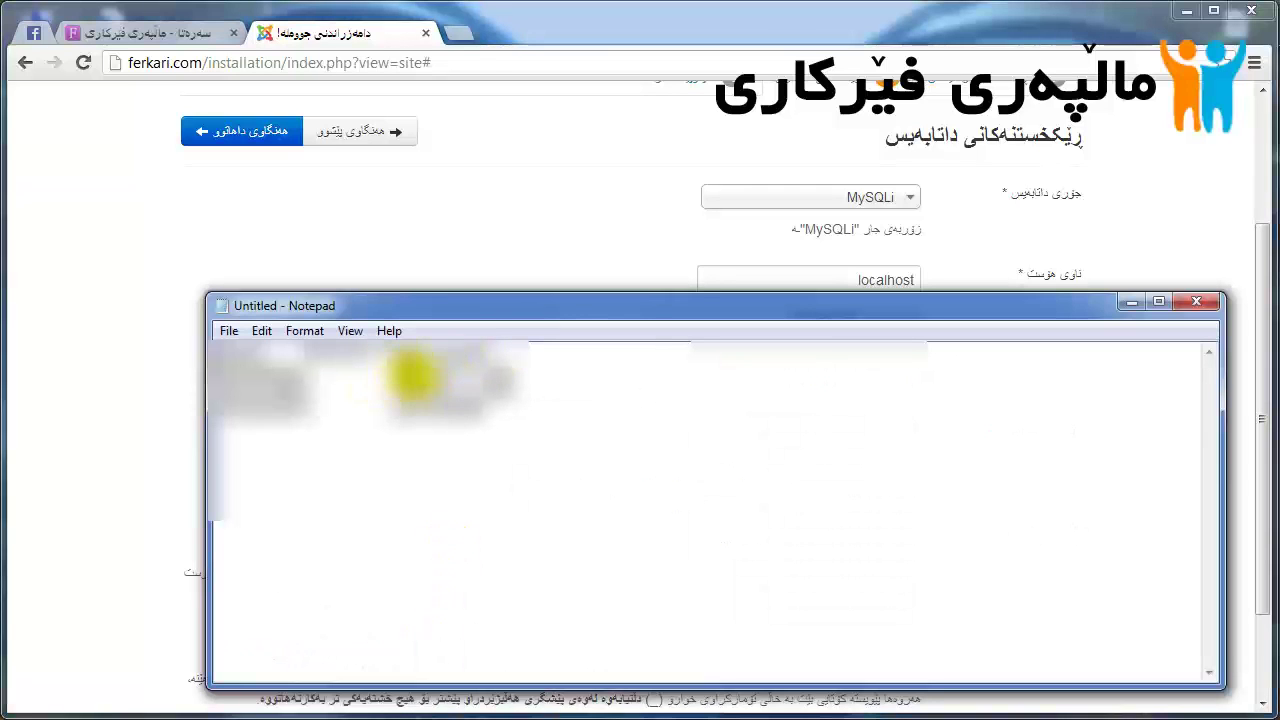
{"action": "left_click", "coordinate": [603, 229]}
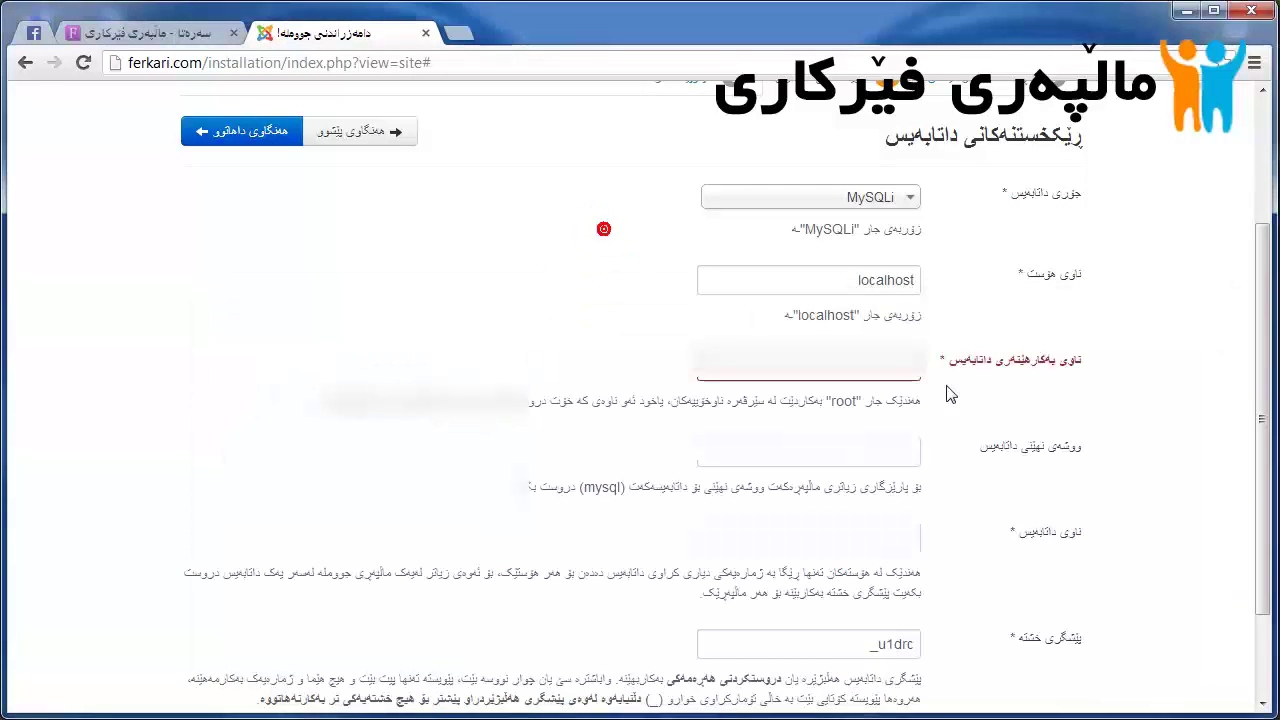
{"action": "left_click", "coordinate": [336, 718]}
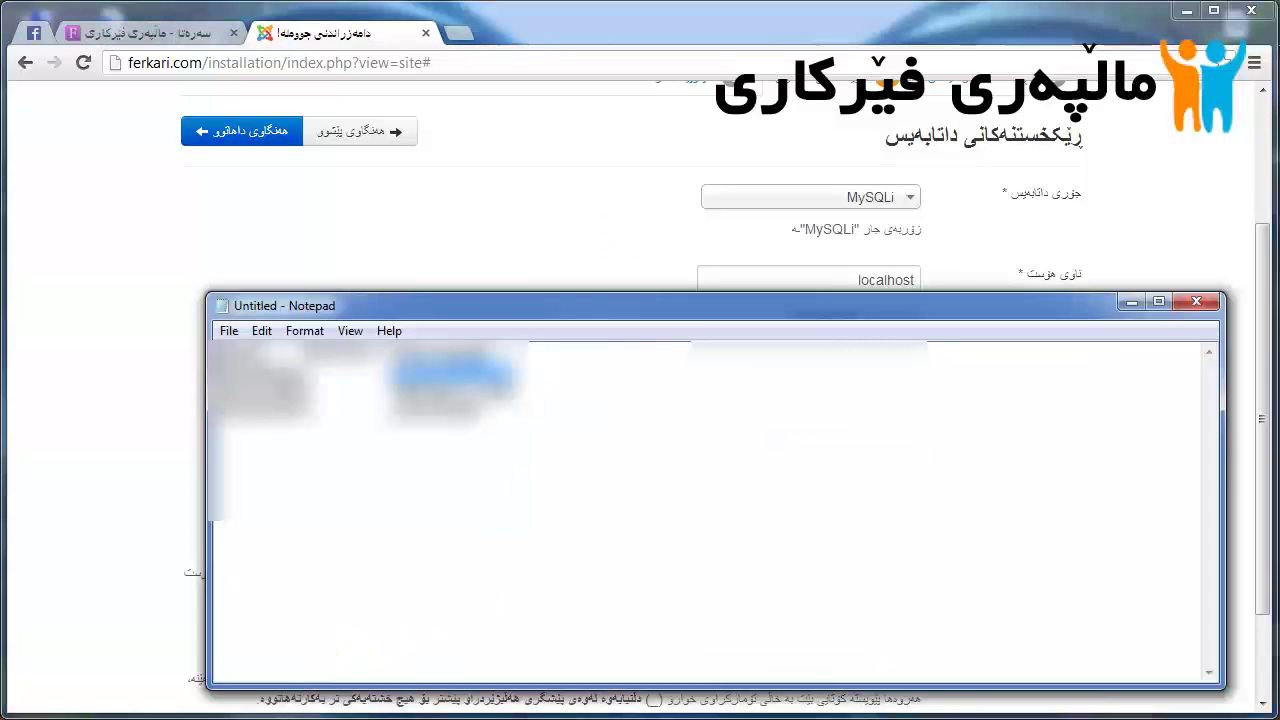
{"action": "left_click", "coordinate": [602, 247]}
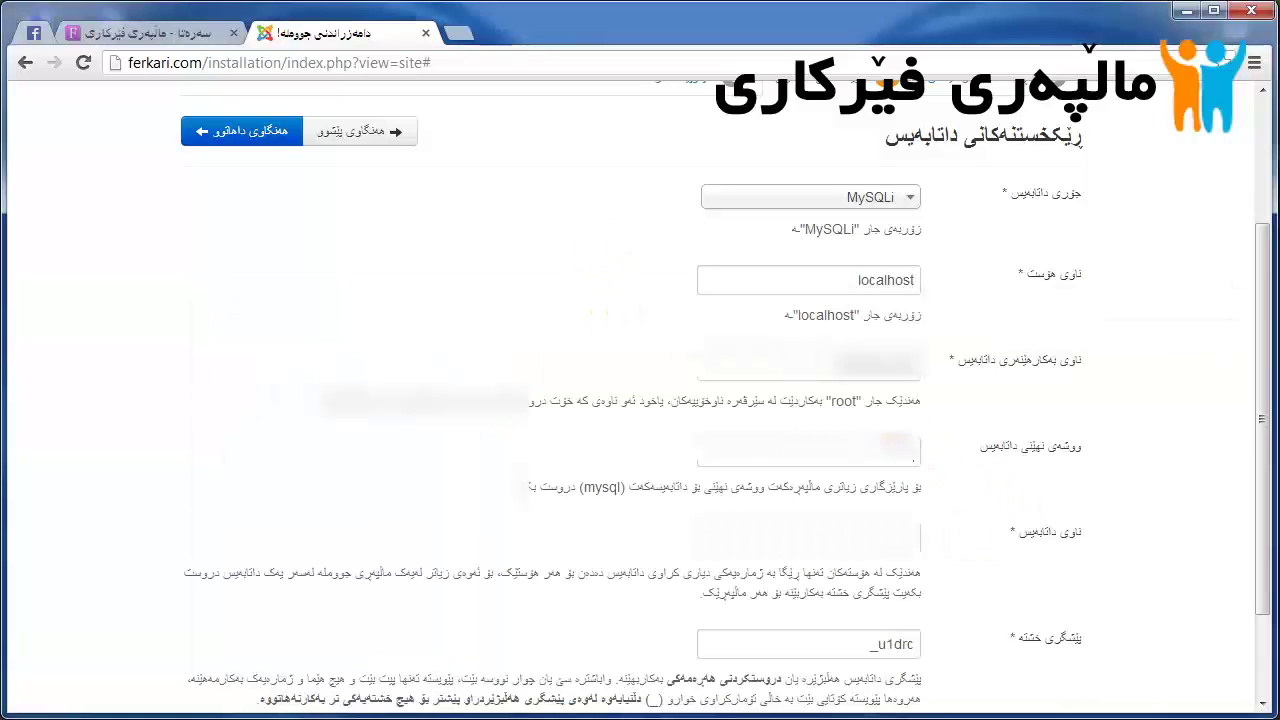
Step: Copy the database password and database name from Notepad, then proceed to the overview
{"action": "left_click", "coordinate": [892, 440]}
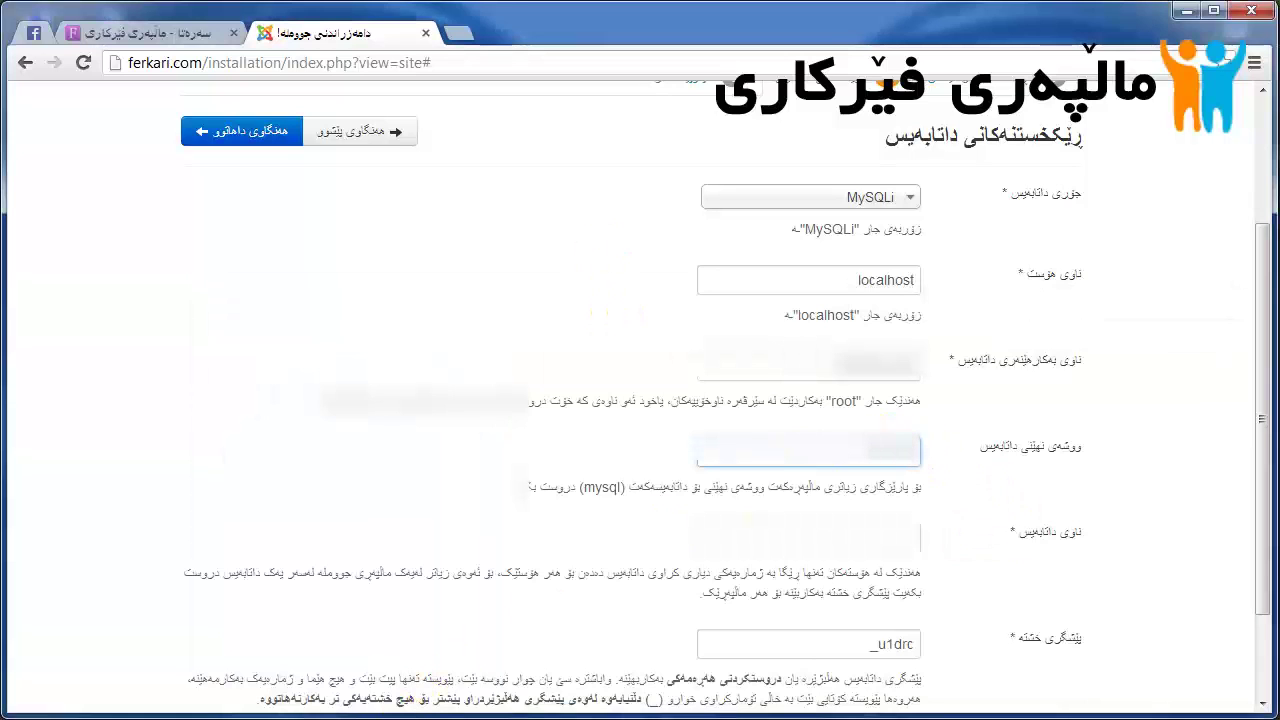
{"action": "key", "text": "alt+Tab"}
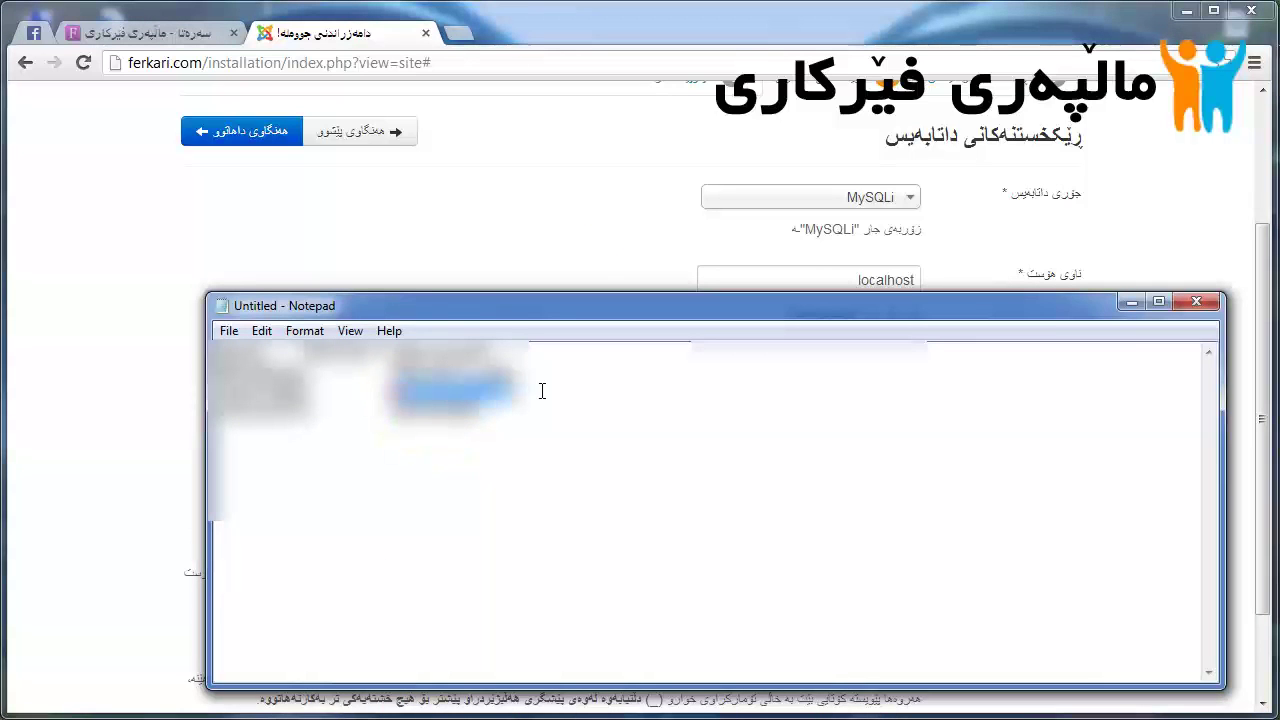
{"action": "left_click", "coordinate": [594, 263]}
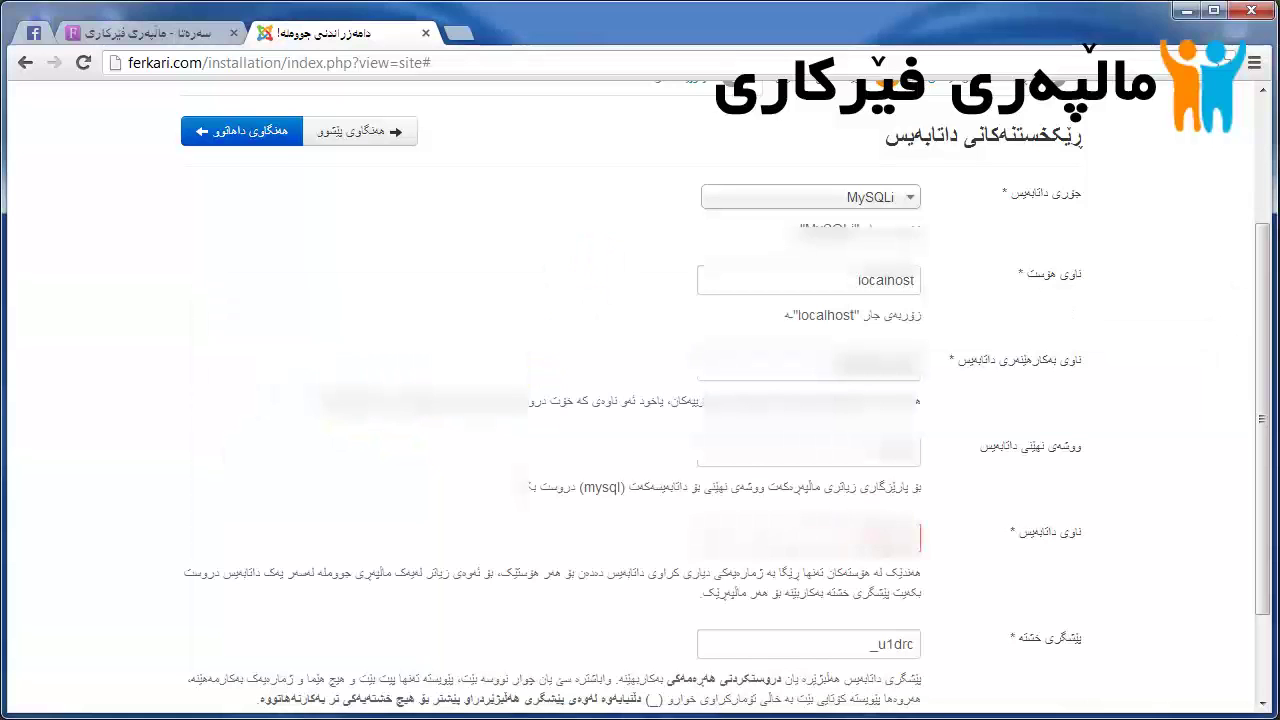
{"action": "left_click", "coordinate": [871, 537]}
{"action": "scroll", "coordinate": [871, 537], "scroll_direction": "down", "scroll_amount": 1}
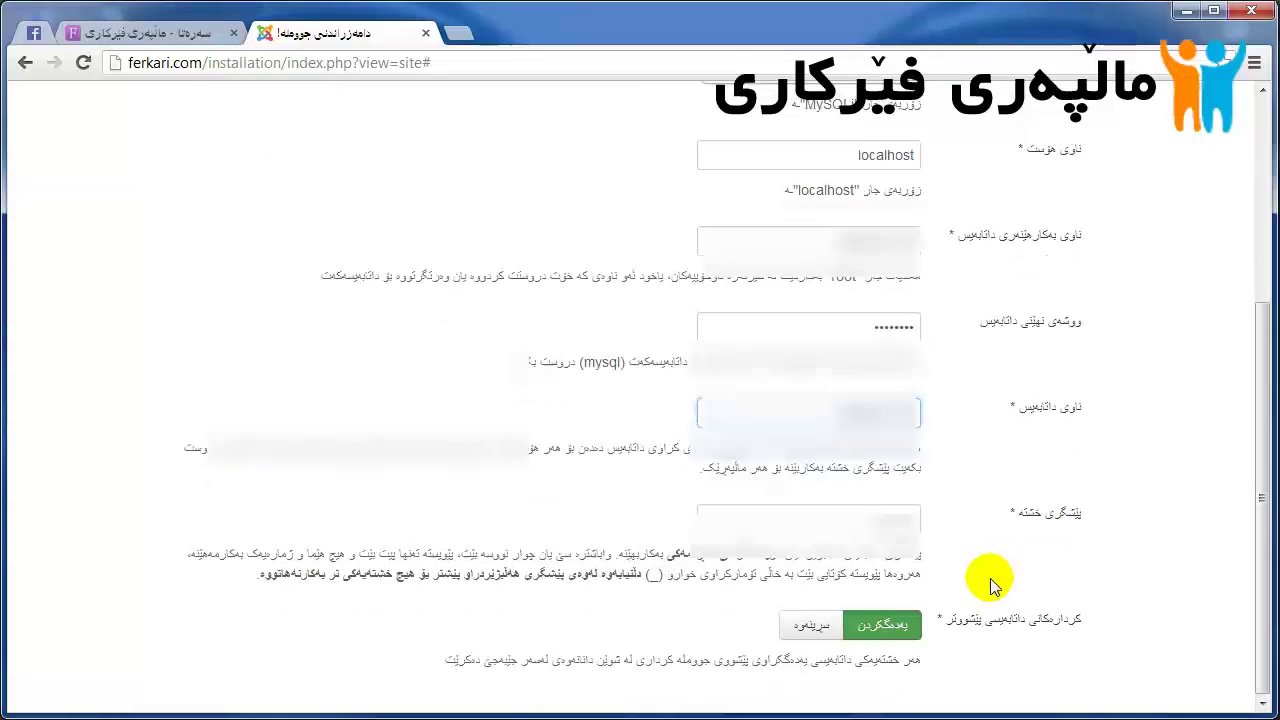
{"action": "left_click", "coordinate": [895, 628]}
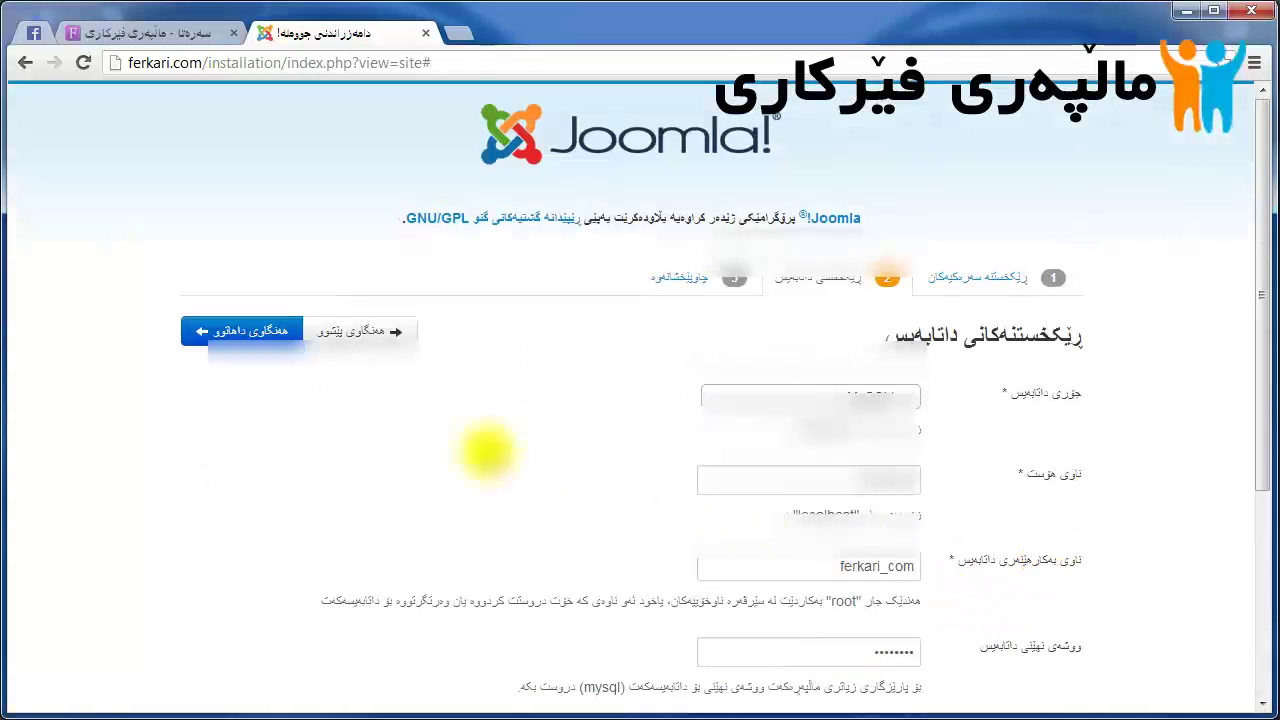
{"action": "left_click", "coordinate": [228, 333]}
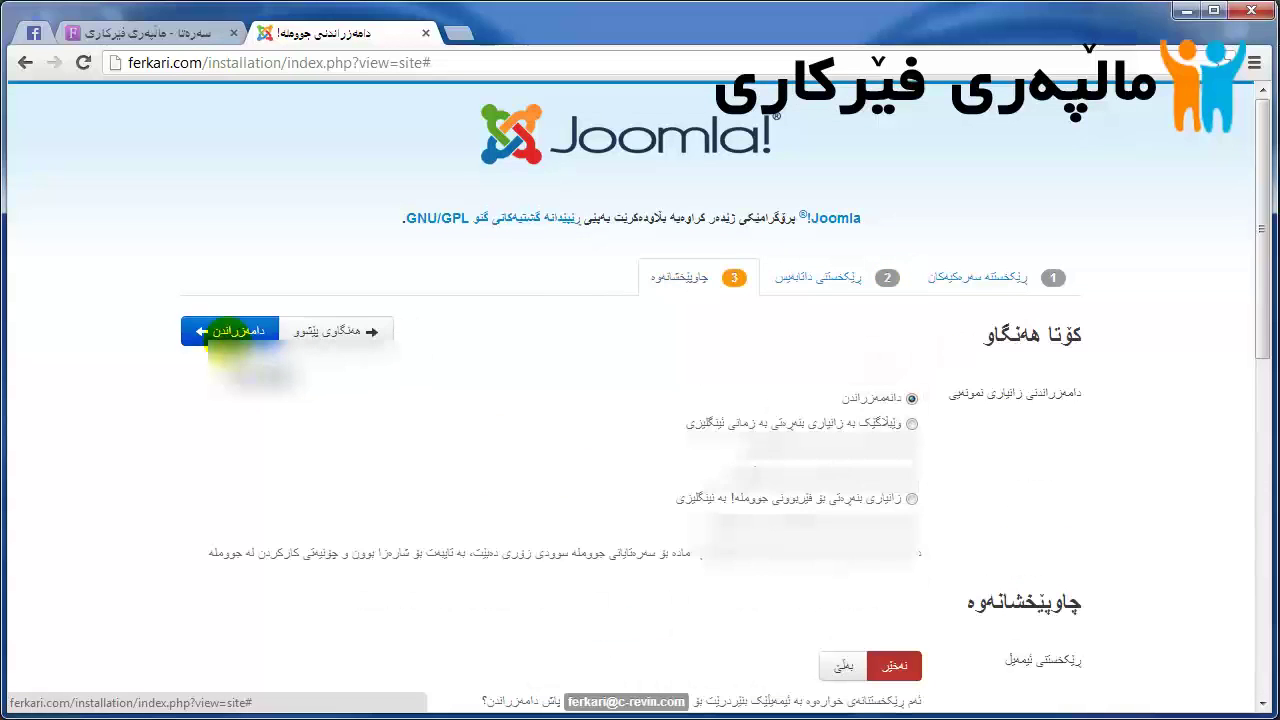
Step: Scroll through the overview's settings summary and pre-installation checks, then back to the top
{"action": "scroll", "coordinate": [242, 345], "scroll_direction": "down", "scroll_amount": 2}
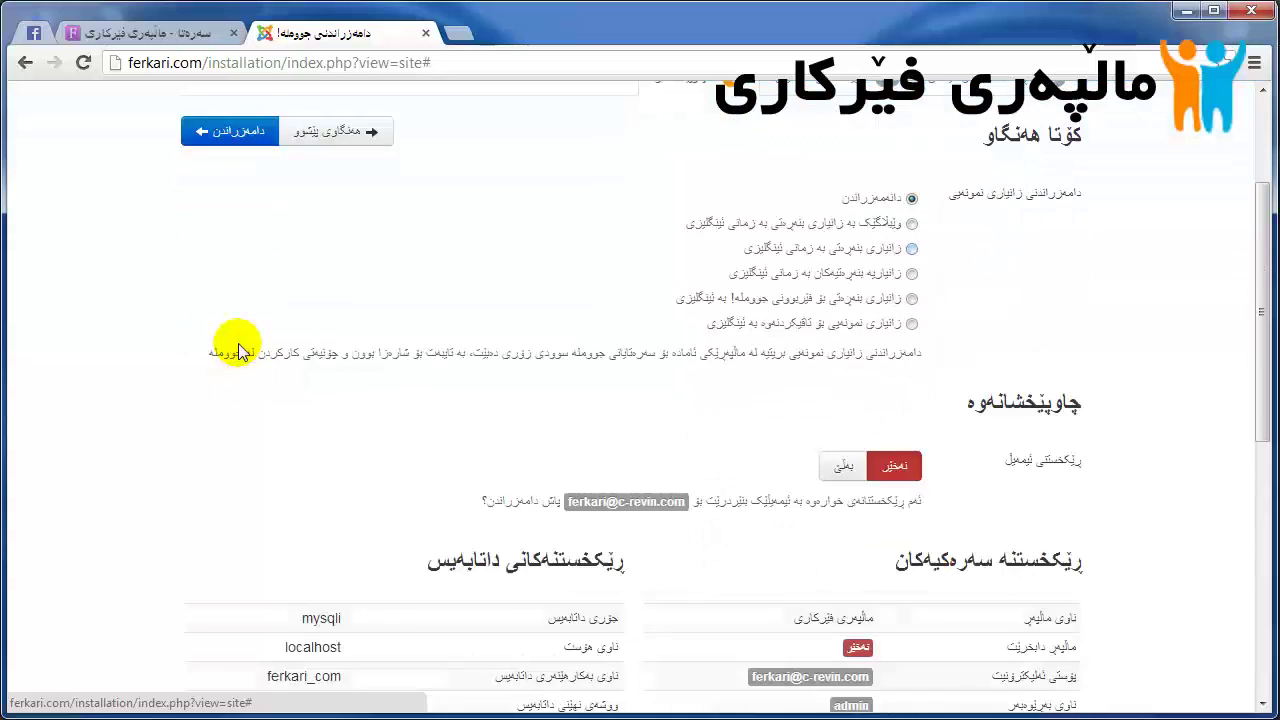
{"action": "scroll", "coordinate": [1020, 200], "scroll_direction": "down", "scroll_amount": 3}
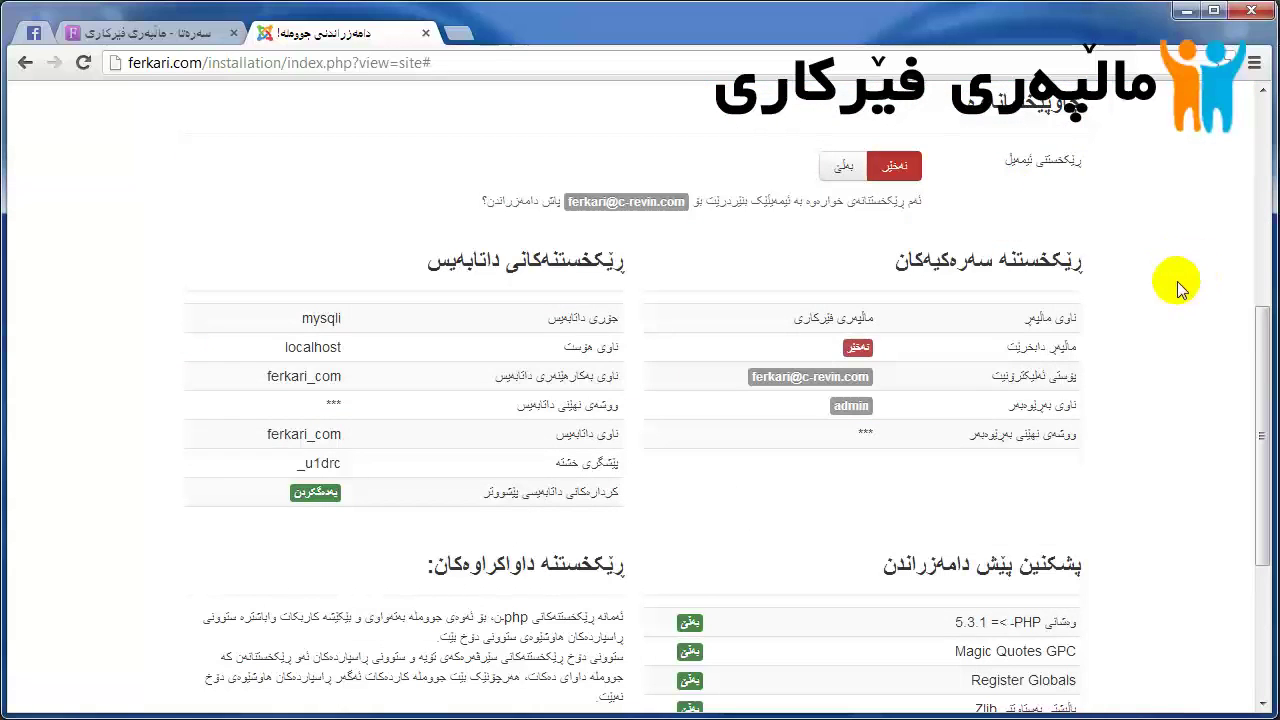
{"action": "scroll", "coordinate": [1140, 300], "scroll_direction": "down", "scroll_amount": 3}
{"action": "scroll", "coordinate": [1132, 300], "scroll_direction": "up", "scroll_amount": 2}
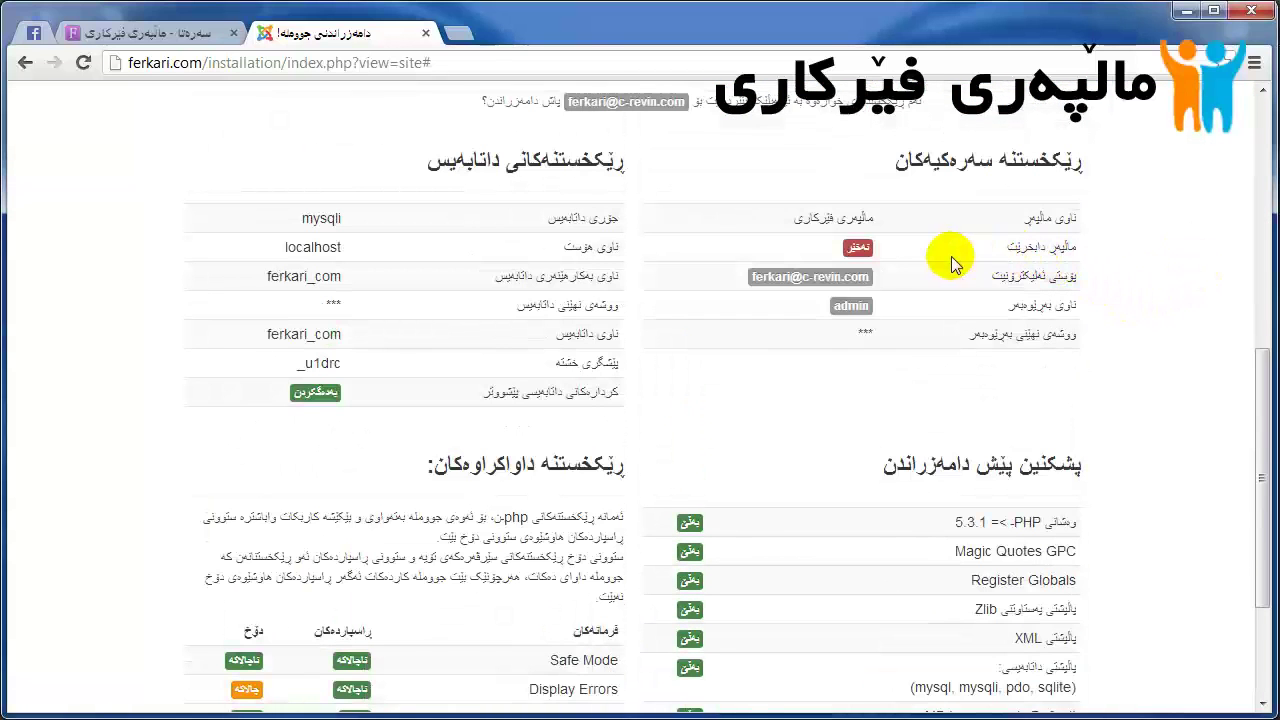
{"action": "scroll", "coordinate": [800, 290], "scroll_direction": "down", "scroll_amount": 2}
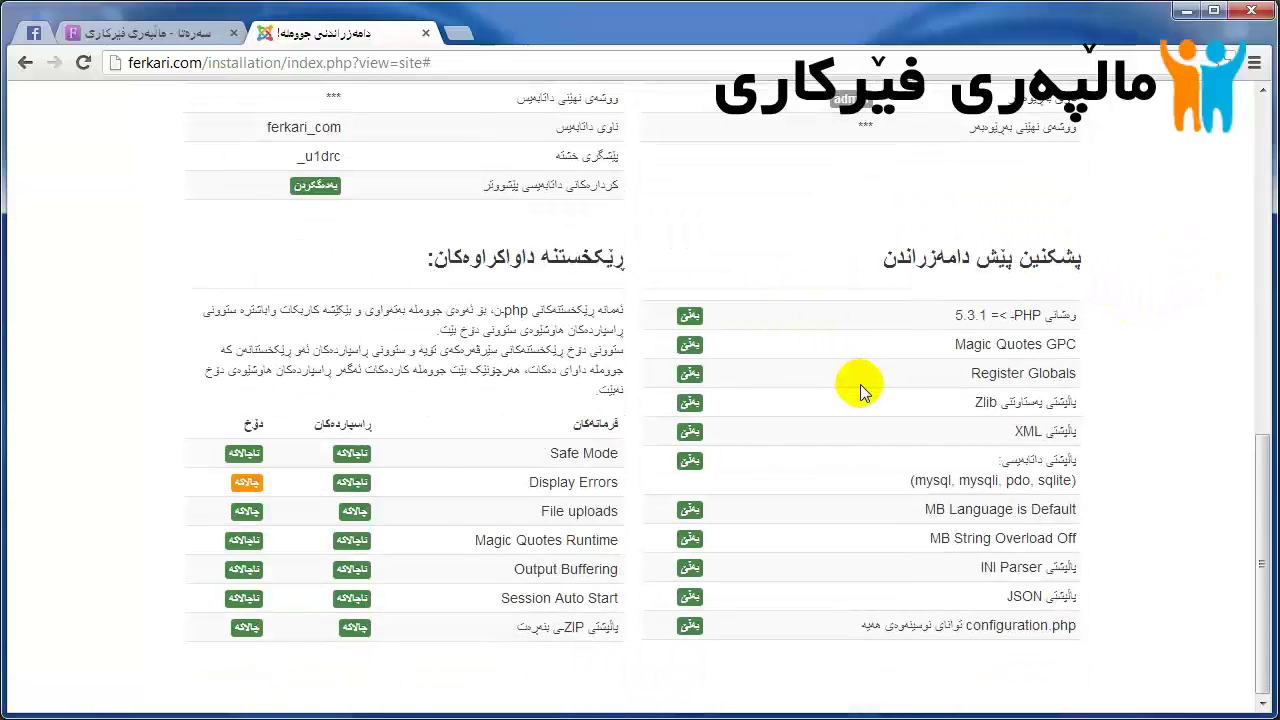
{"action": "scroll", "coordinate": [860, 390], "scroll_direction": "up", "scroll_amount": 7}
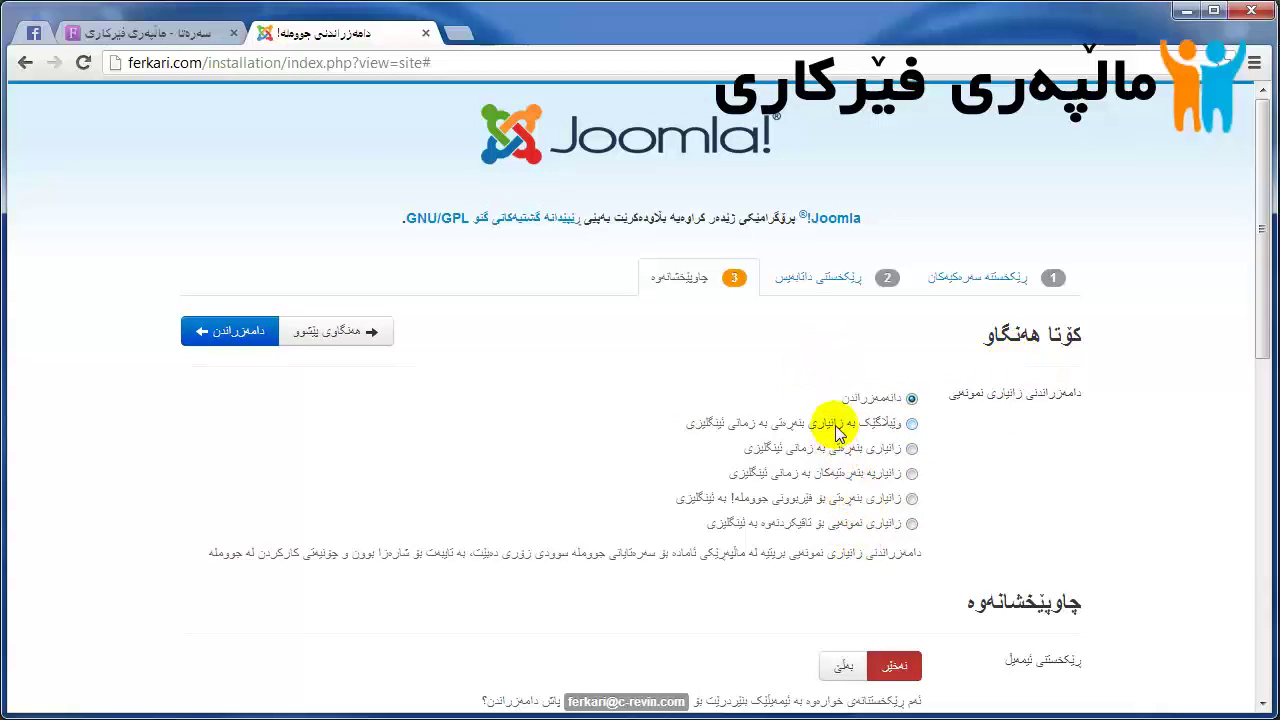
Step: Run the Joomla installation, then remove the installation folder once it completes
{"action": "left_click", "coordinate": [237, 344]}
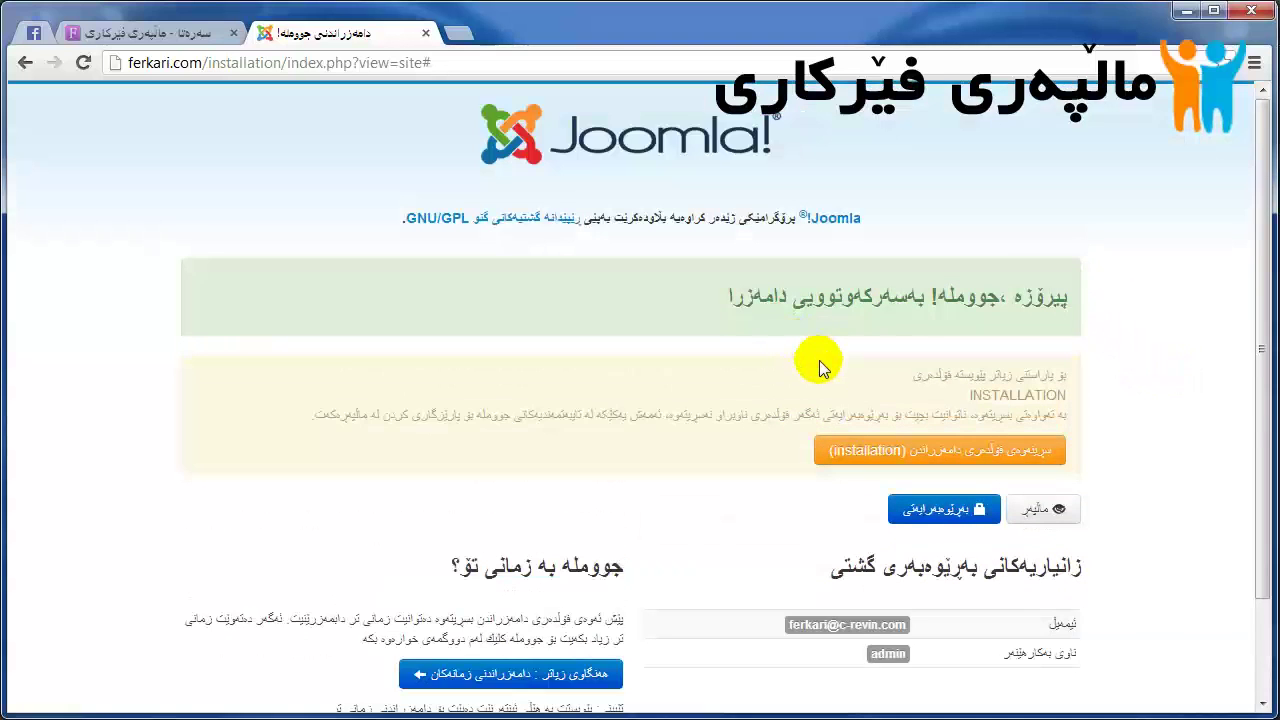
{"action": "scroll", "coordinate": [819, 360], "scroll_direction": "down", "scroll_amount": 1}
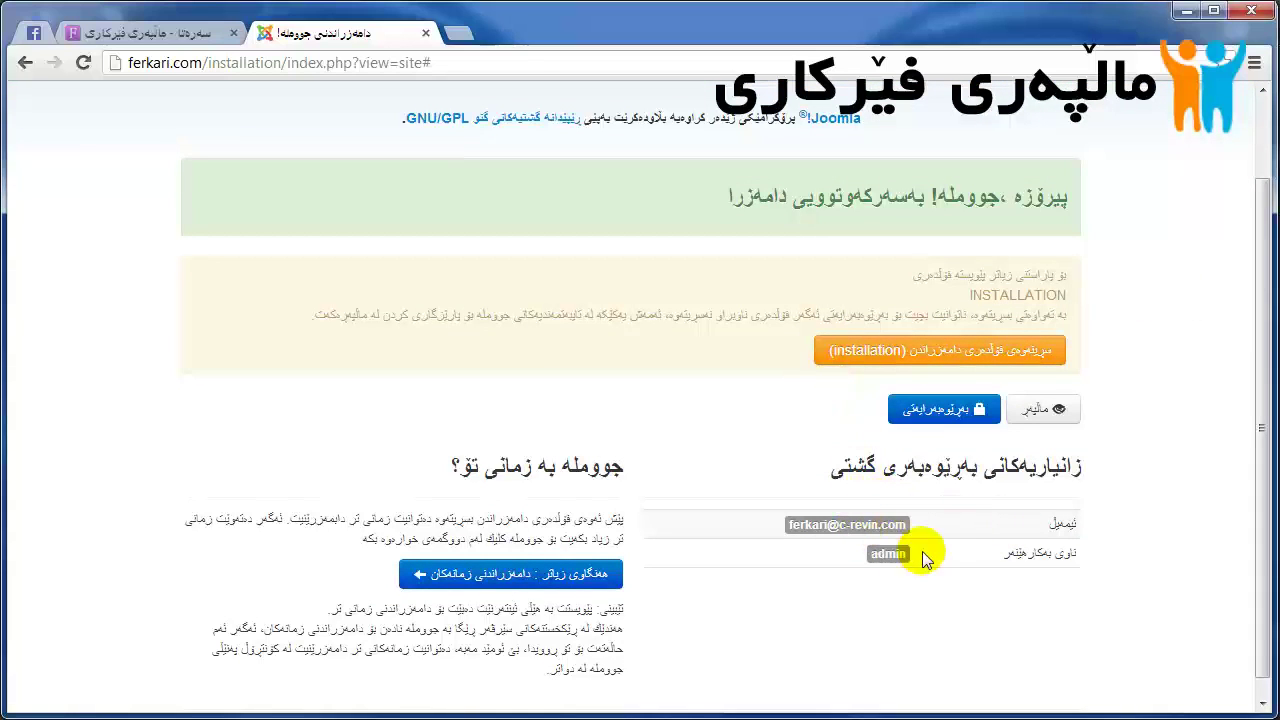
{"action": "scroll", "coordinate": [900, 552], "scroll_direction": "up", "scroll_amount": 1}
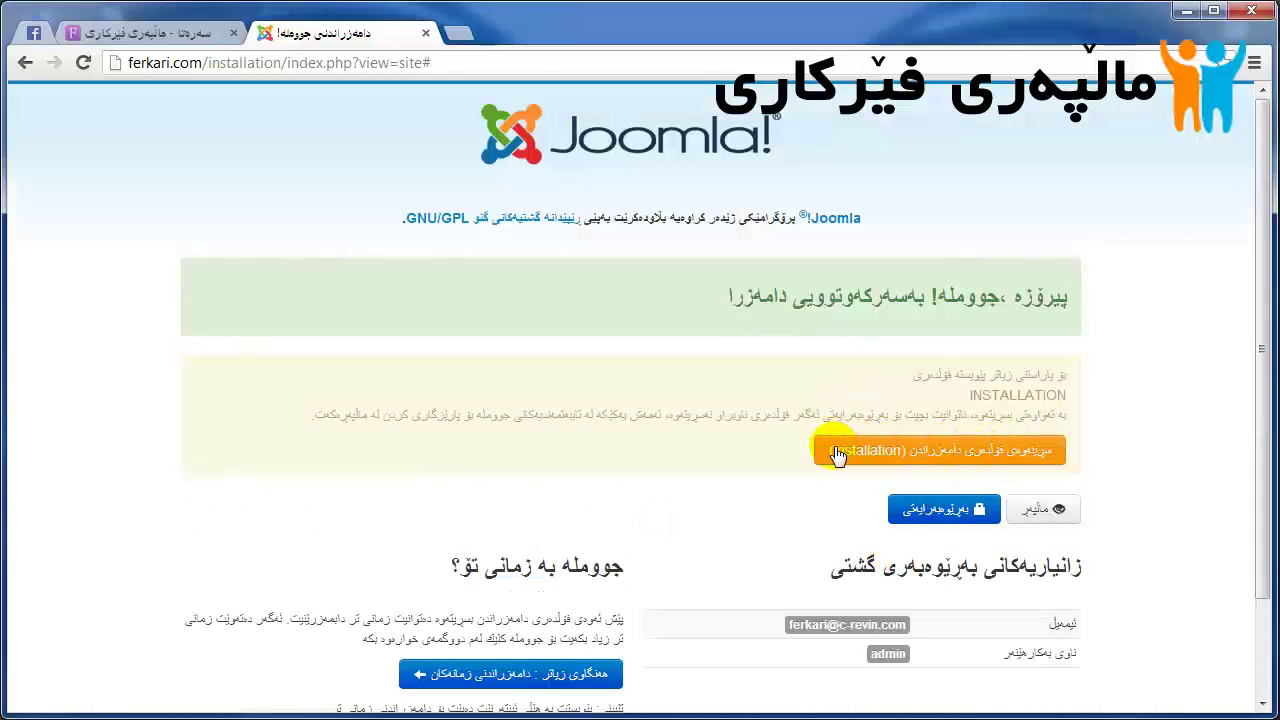
{"action": "left_click", "coordinate": [1022, 452]}
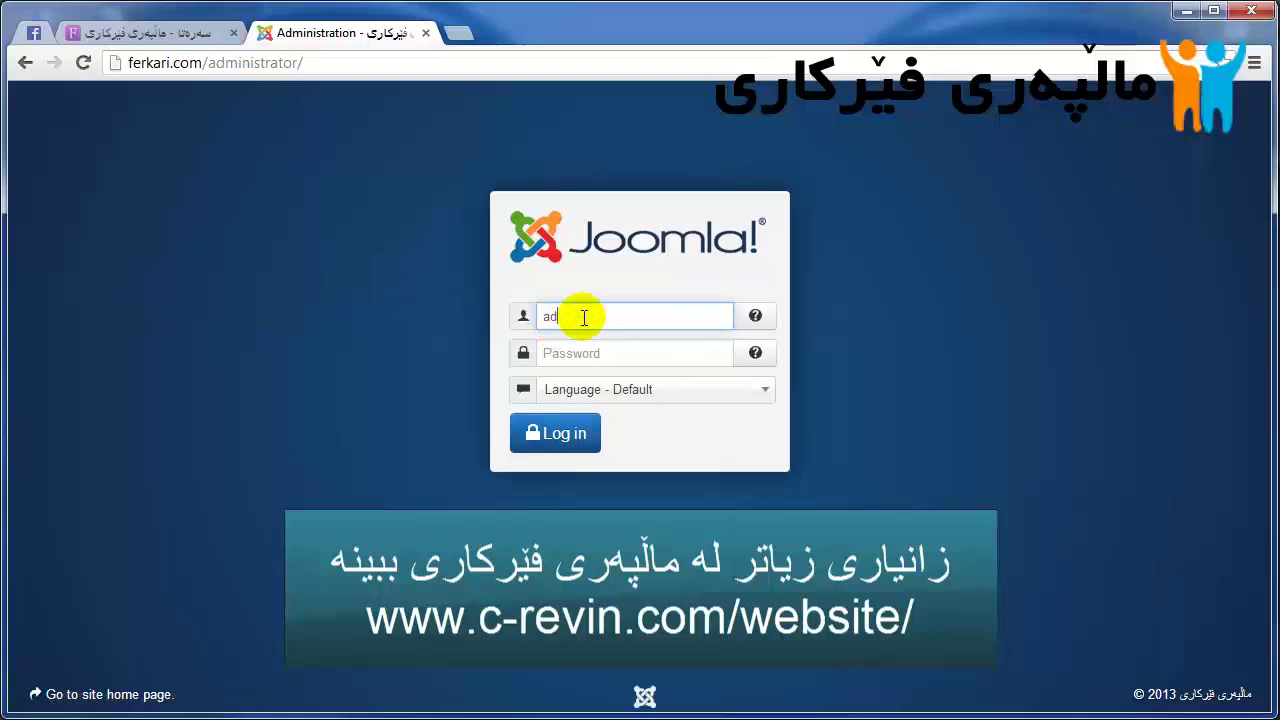
Step: Log in as admin, decline password saving, preview the front-end Home page, and return to admin
{"action": "type", "text": "n"}
{"action": "key", "text": "Tab"}
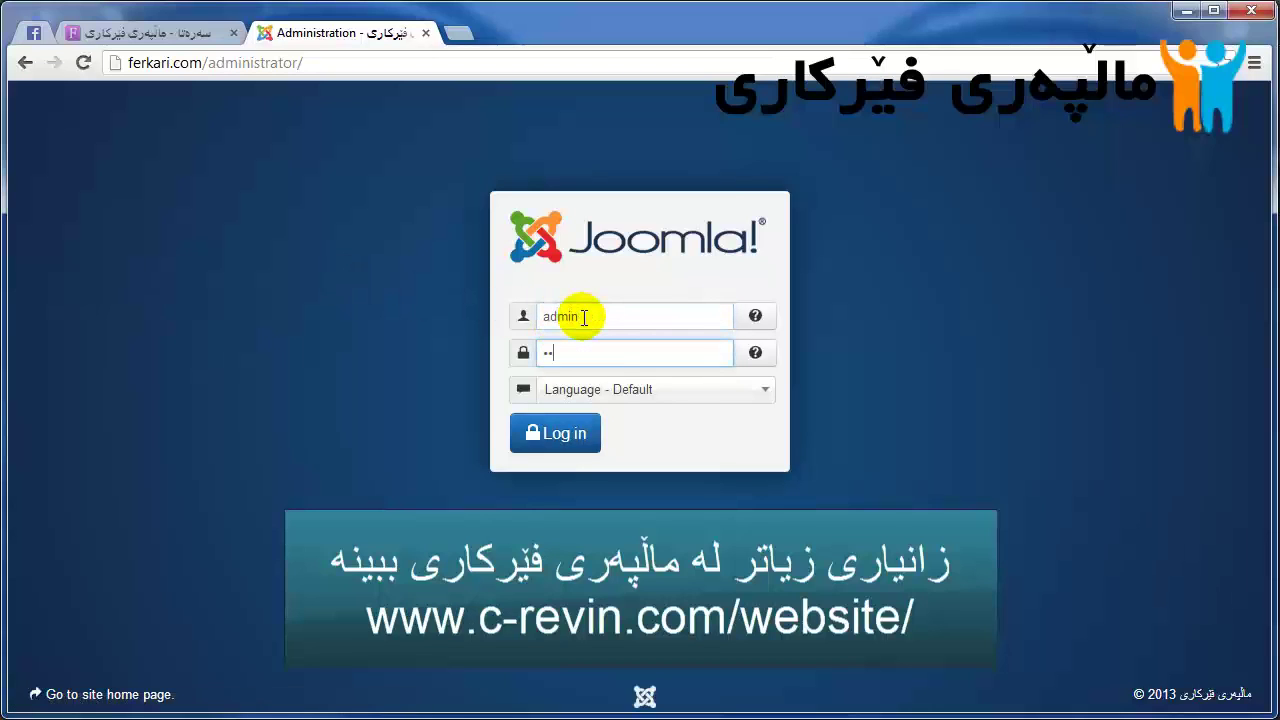
{"action": "key", "text": "Return"}
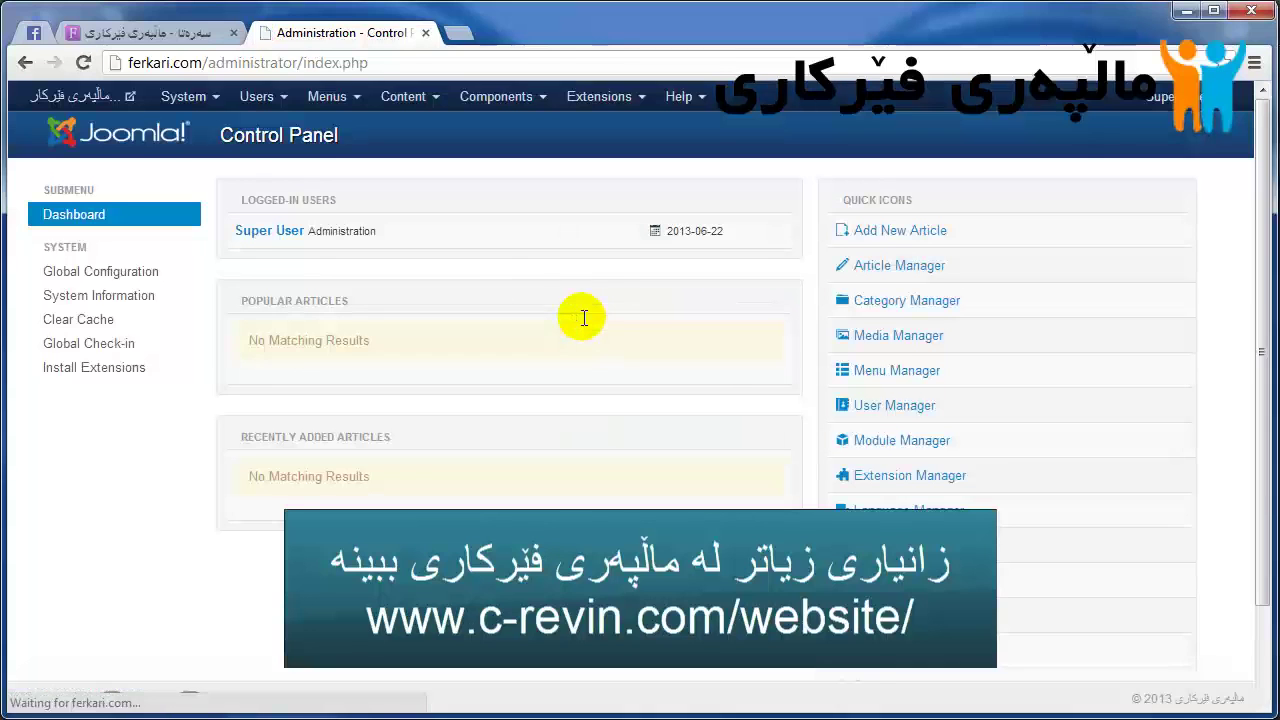
{"action": "left_click", "coordinate": [603, 100]}
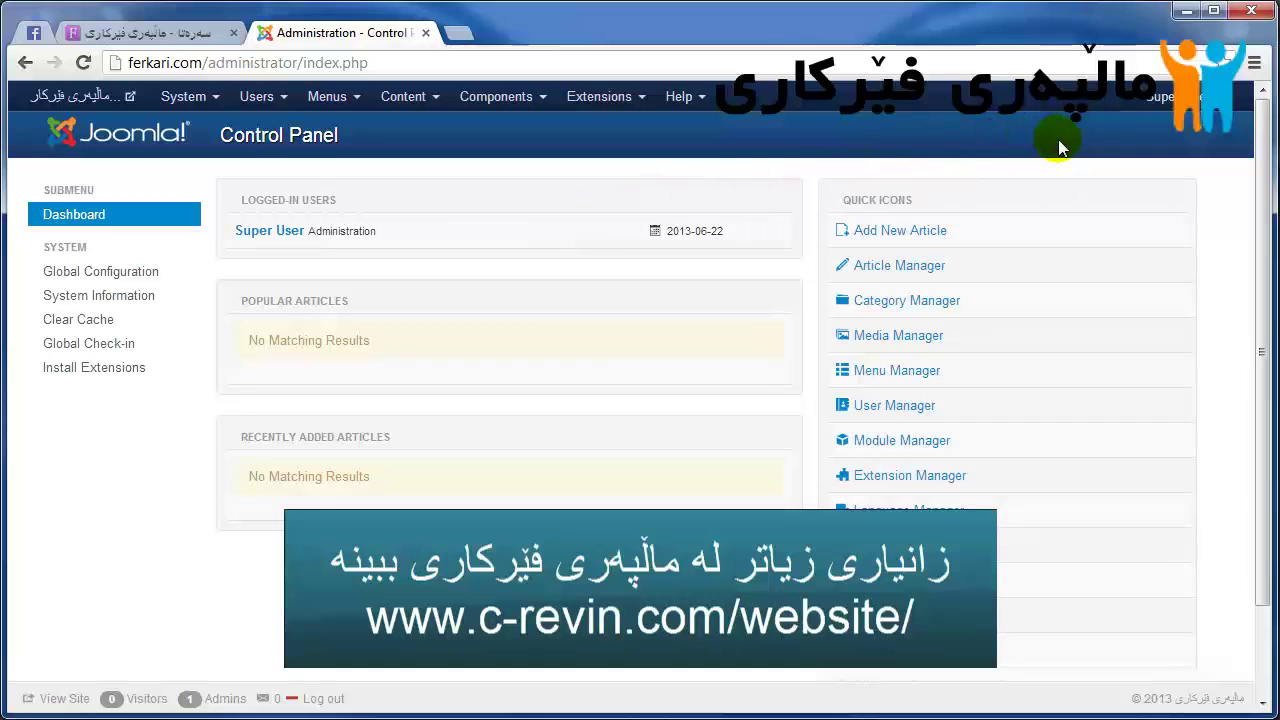
{"action": "left_click", "coordinate": [137, 100]}
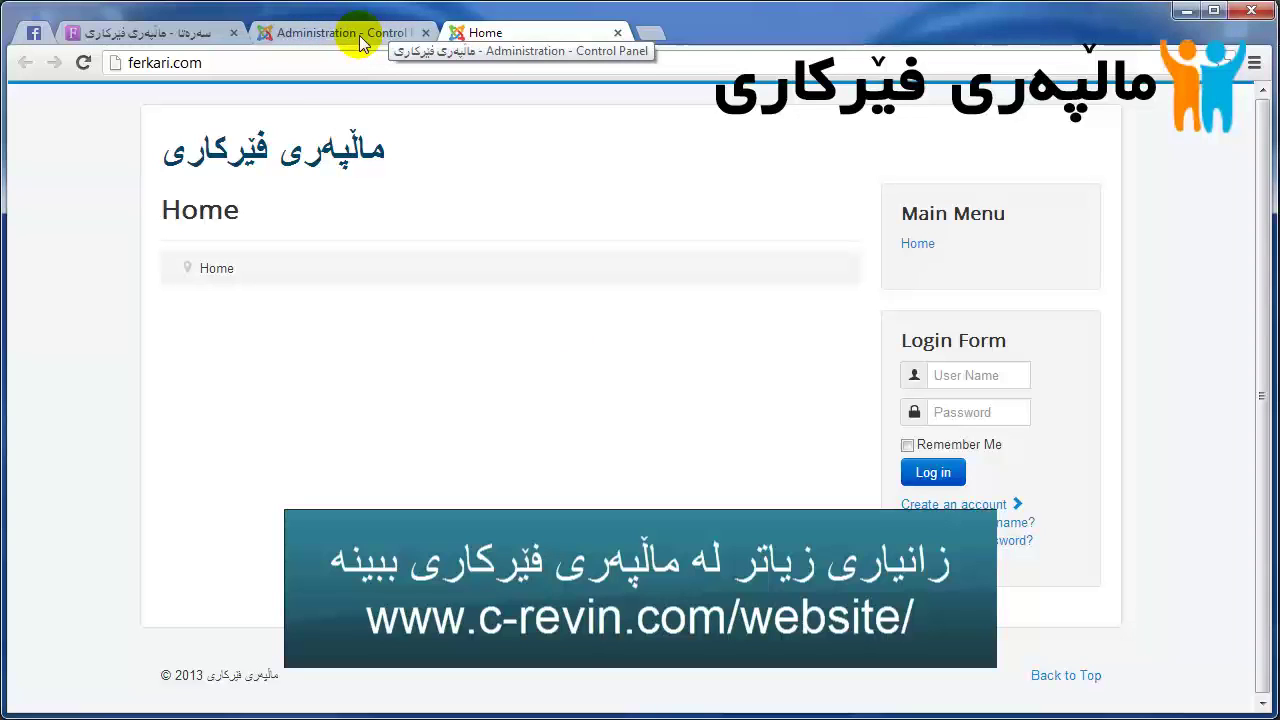
{"action": "left_click", "coordinate": [390, 33]}
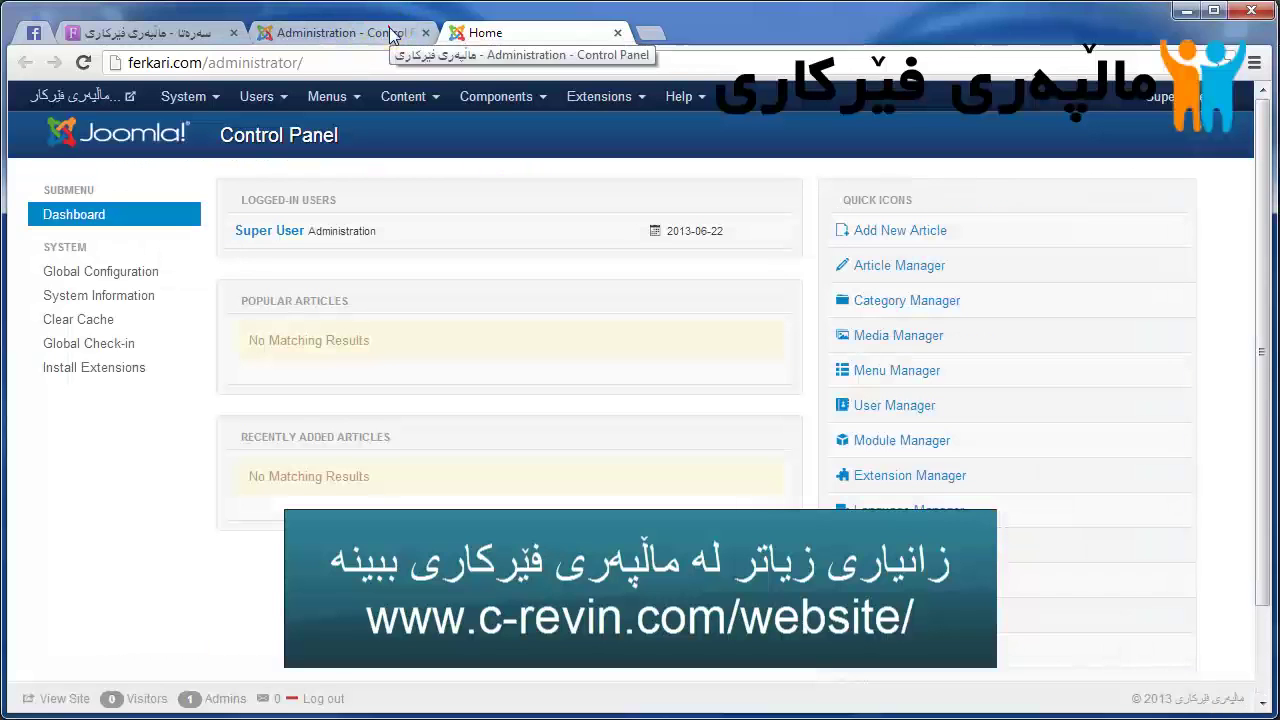
{"action": "left_click", "coordinate": [390, 33]}
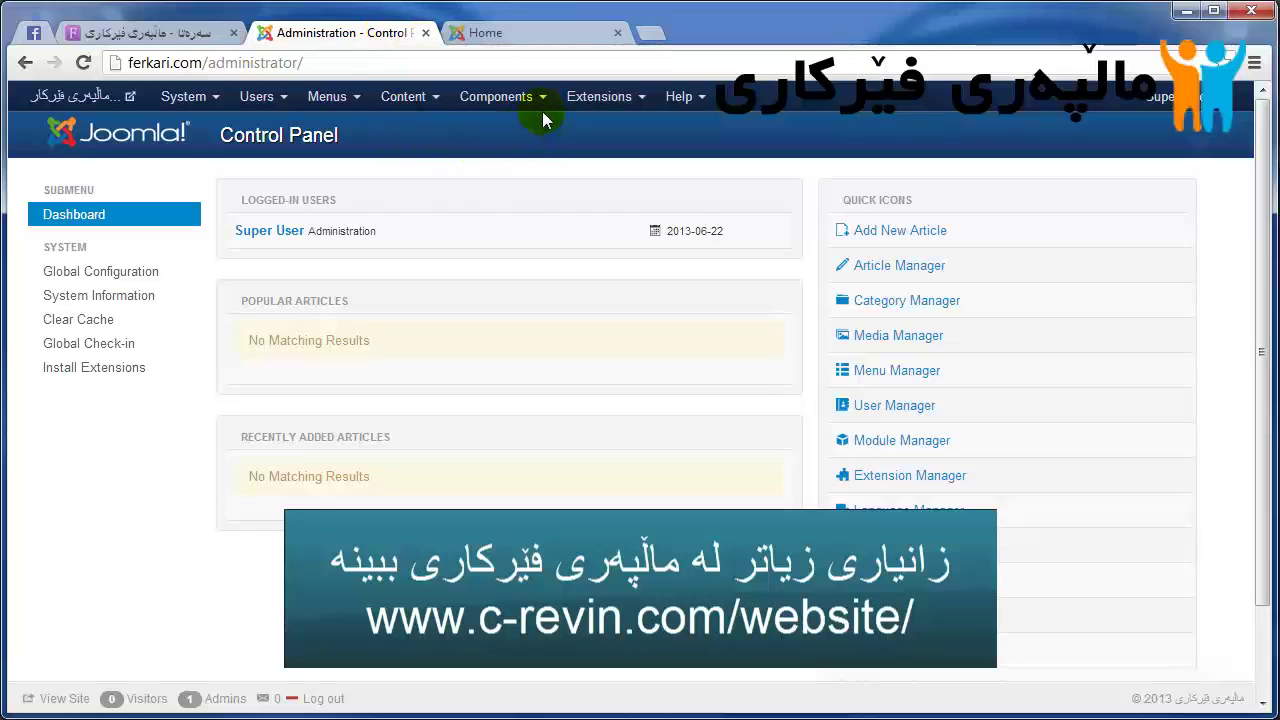
Step: In Extension Manager, choose D:\ckb-IQ_joomla_lang_full_3.0.2v1.zip as the package to upload
{"action": "left_click", "coordinate": [590, 97]}
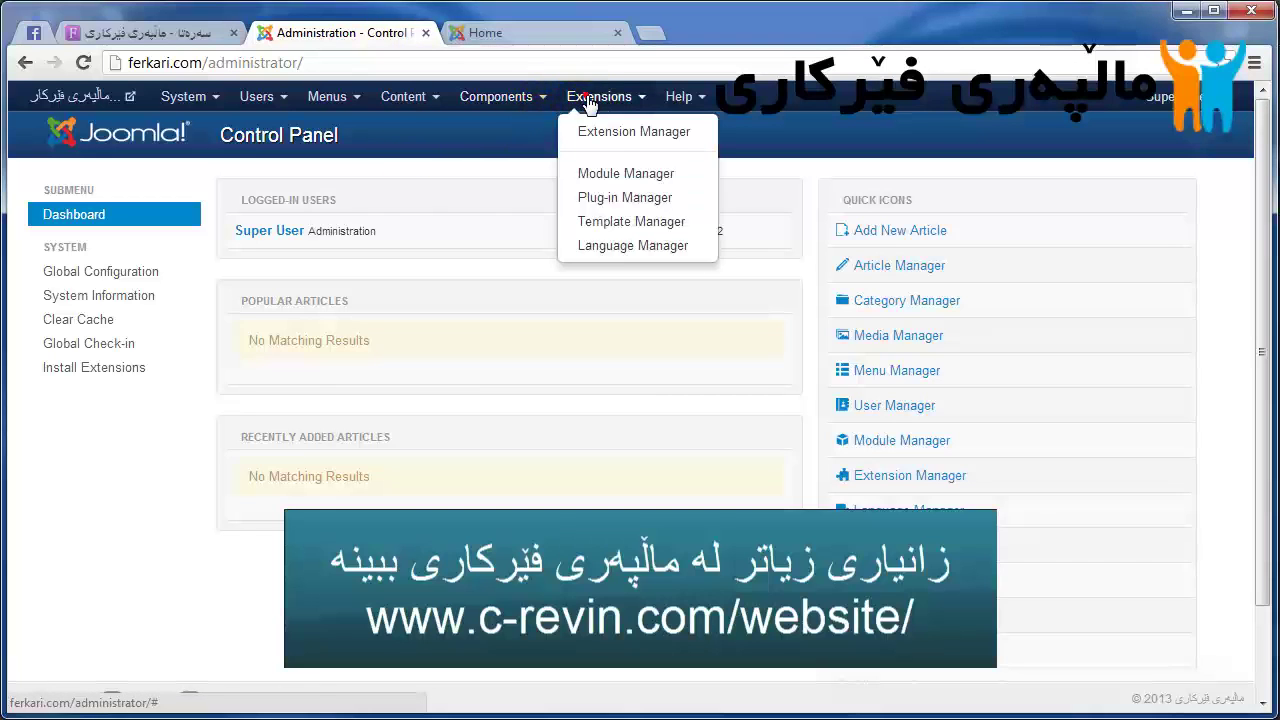
{"action": "left_click", "coordinate": [668, 137]}
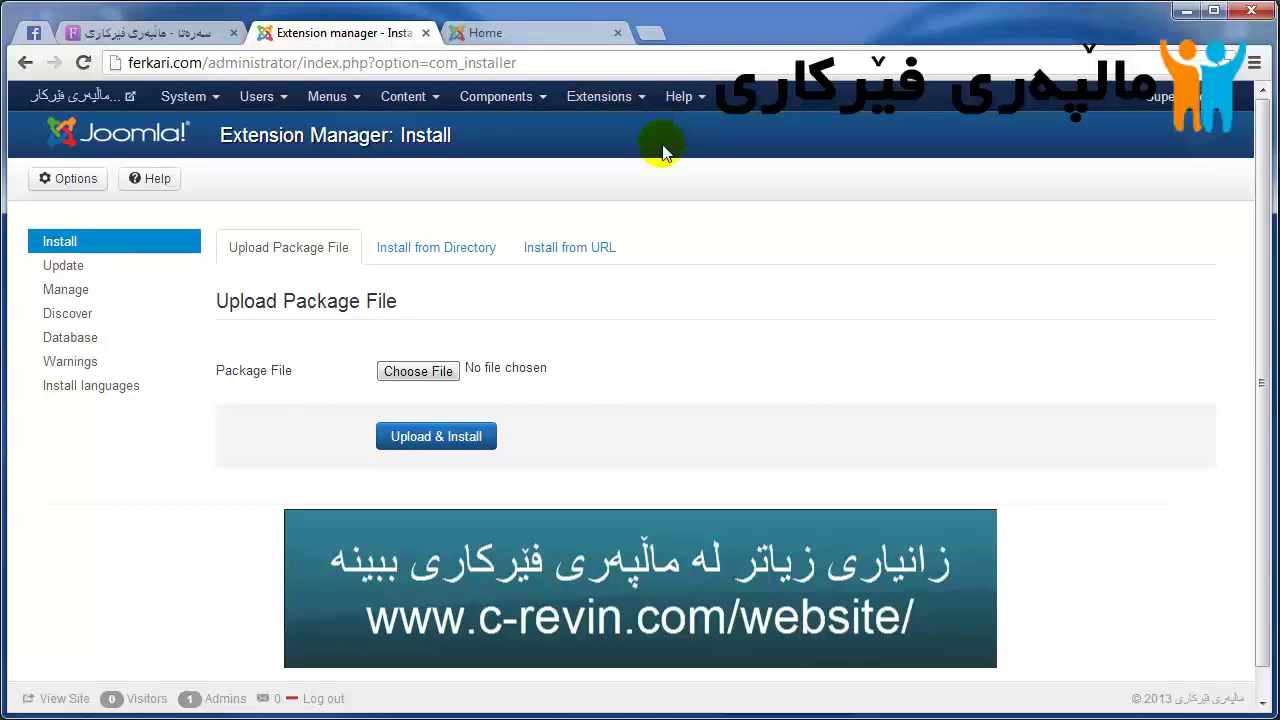
{"action": "left_click", "coordinate": [398, 372]}
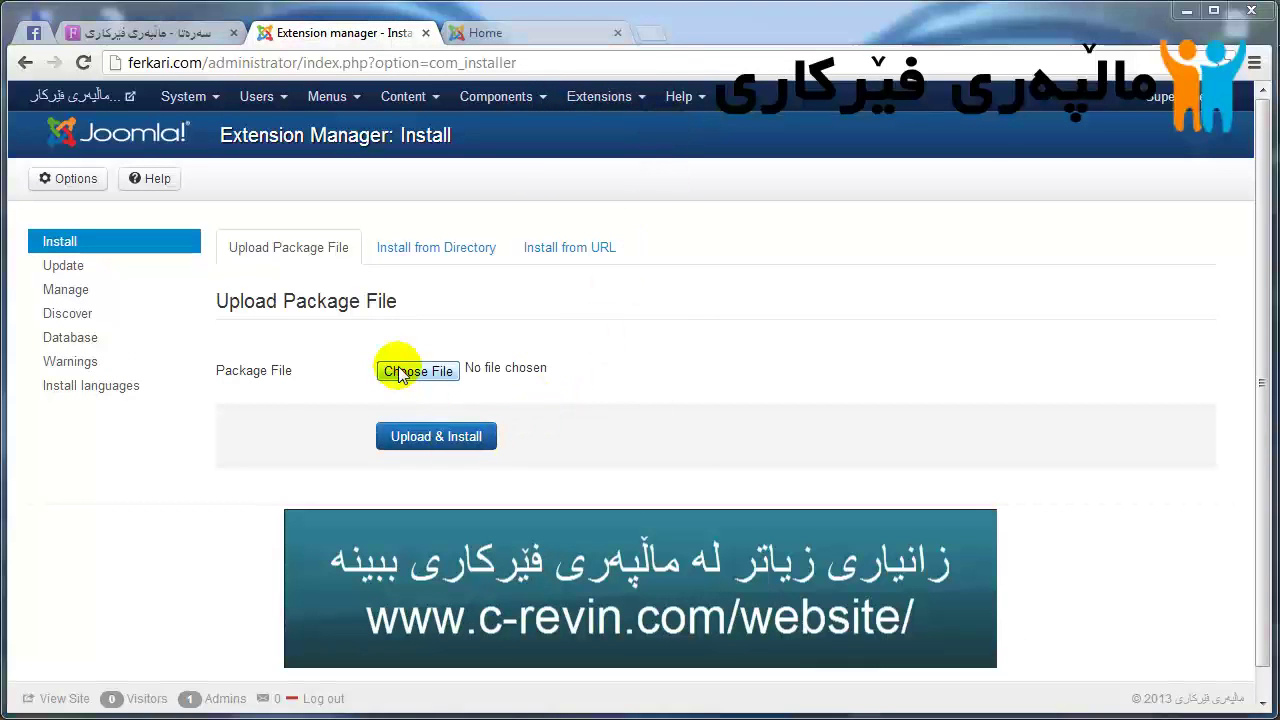
{"action": "scroll", "coordinate": [165, 328], "scroll_direction": "down", "scroll_amount": 2}
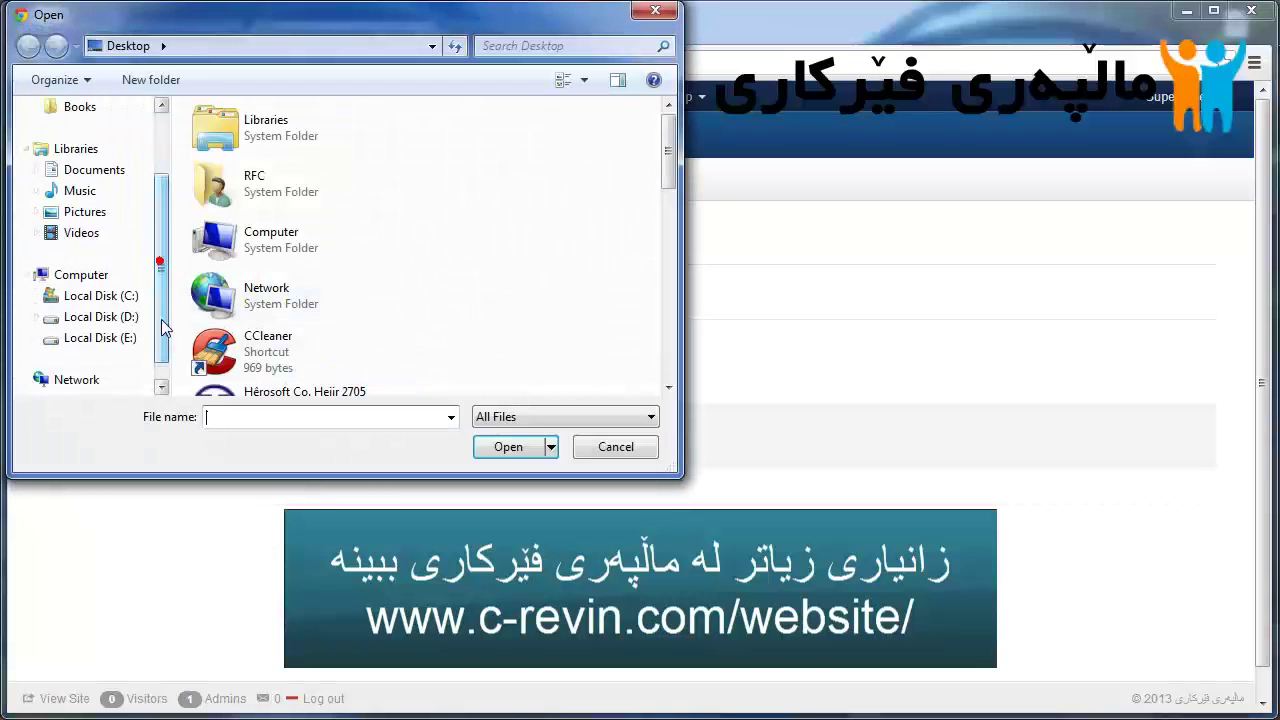
{"action": "left_click", "coordinate": [140, 317]}
{"action": "scroll", "coordinate": [310, 252], "scroll_direction": "down", "scroll_amount": 4}
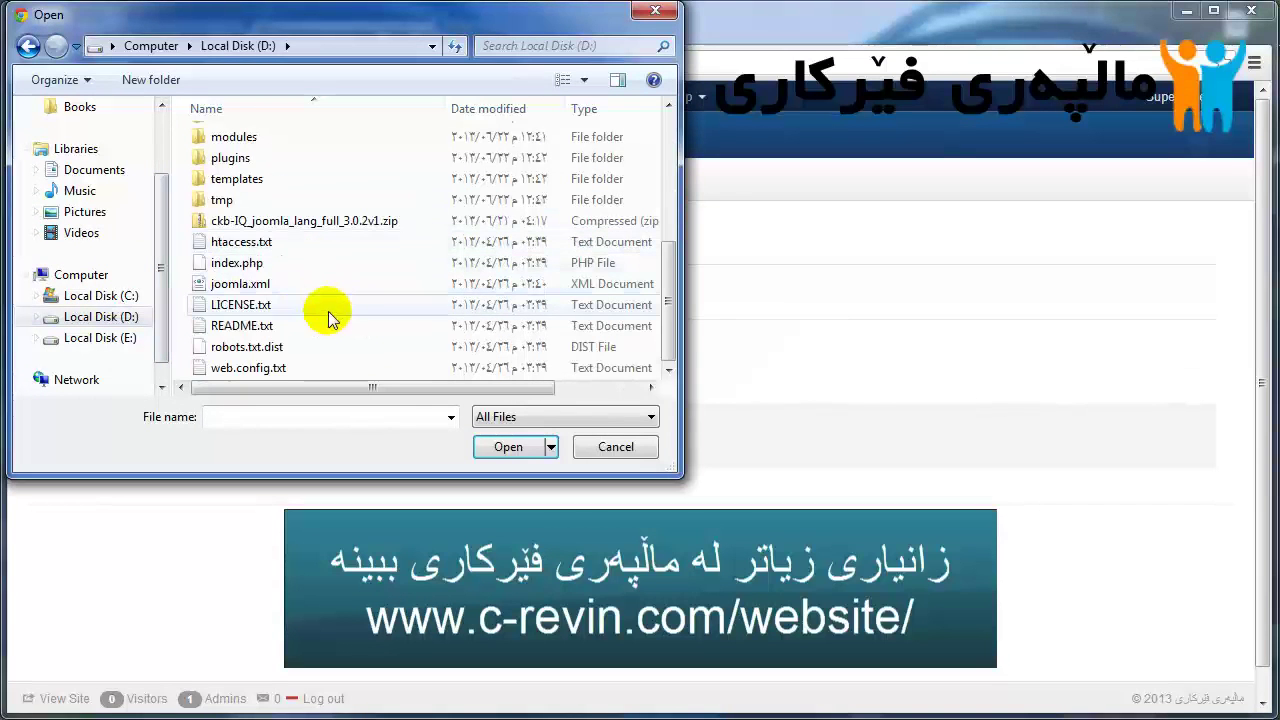
{"action": "left_click", "coordinate": [370, 222]}
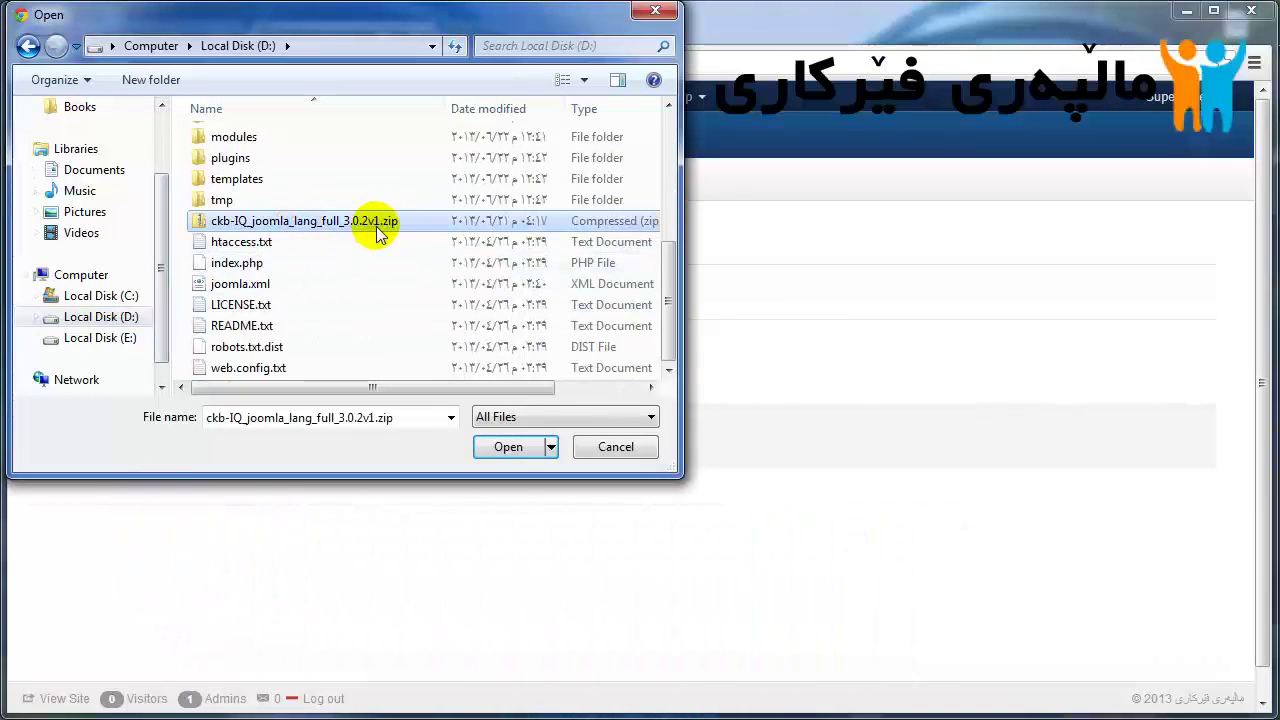
{"action": "left_click", "coordinate": [506, 450]}
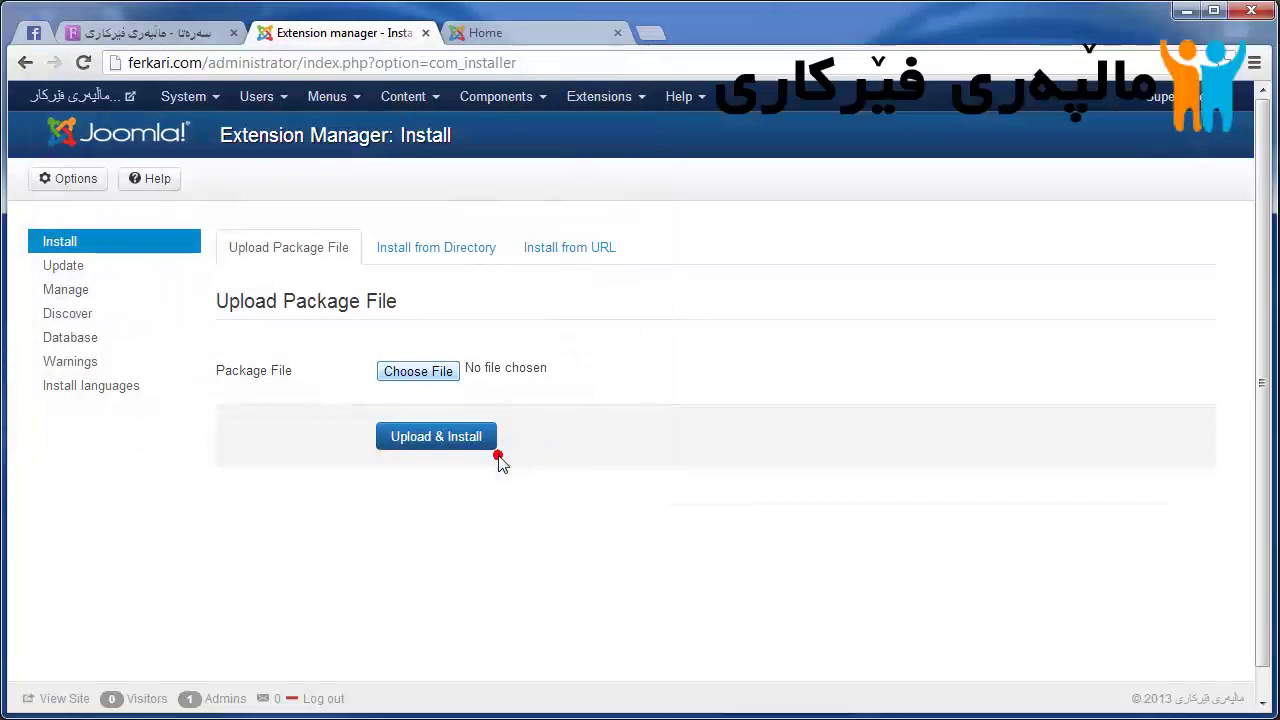
Step: Upload & Install the Central Kurdish package and check the success message
{"action": "left_click", "coordinate": [437, 440]}
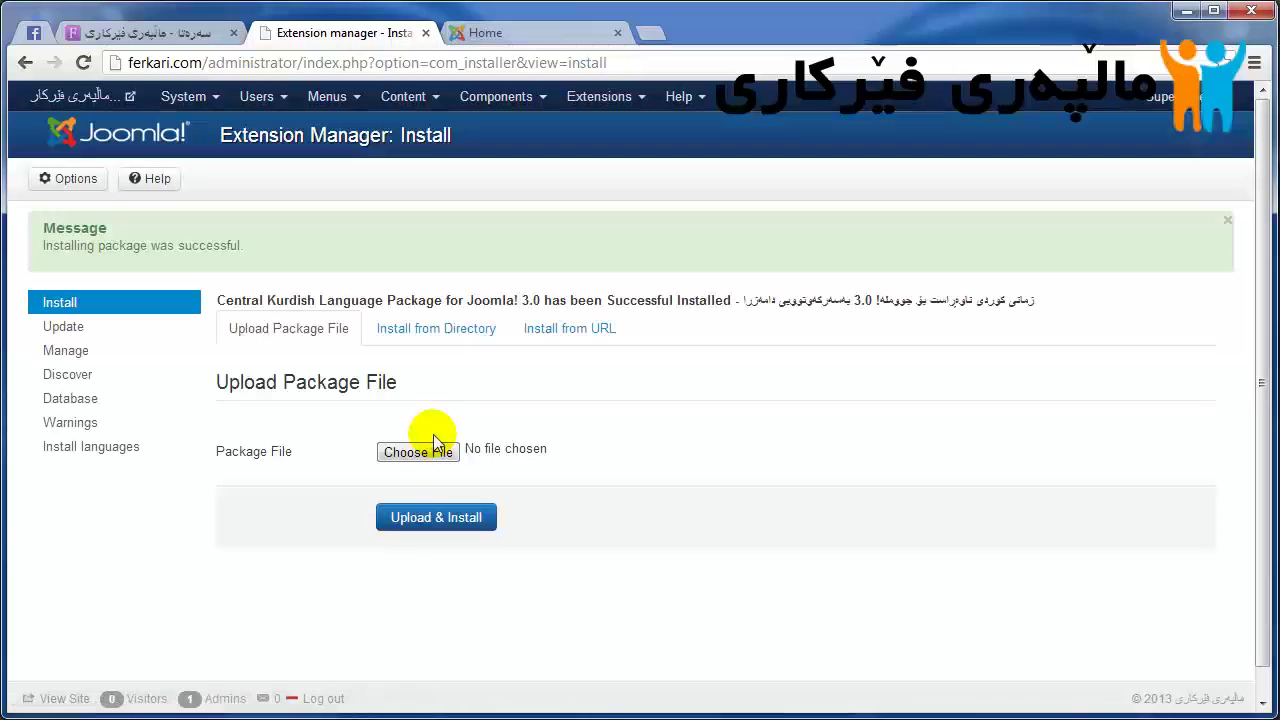
{"action": "left_click_drag", "start_coordinate": [952, 300], "coordinate": [737, 300]}
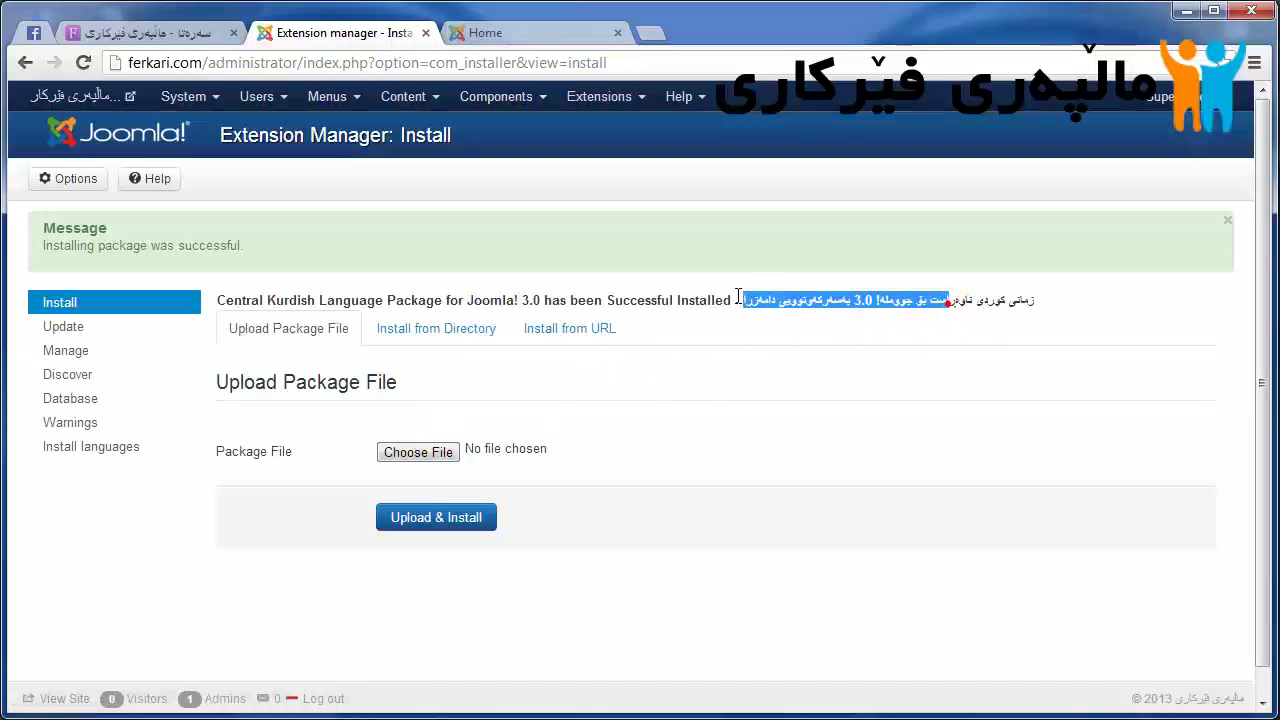
{"action": "left_click", "coordinate": [737, 297]}
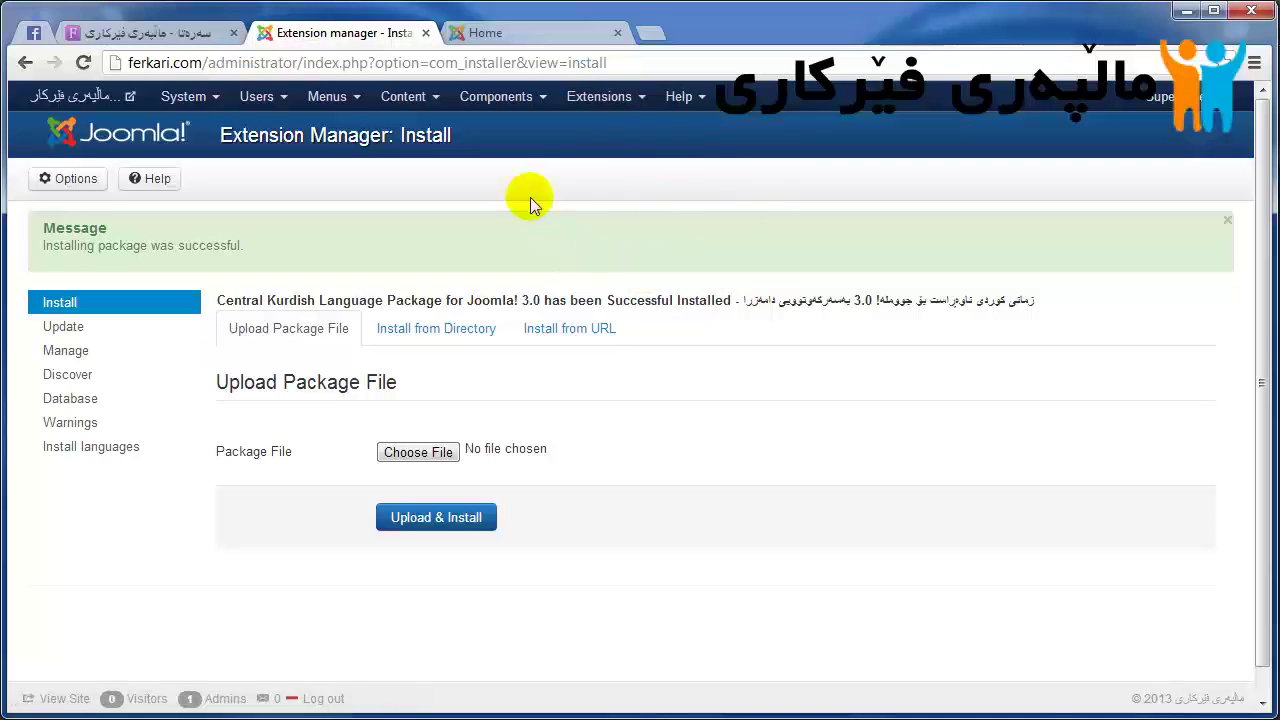
{"action": "left_click", "coordinate": [588, 96]}
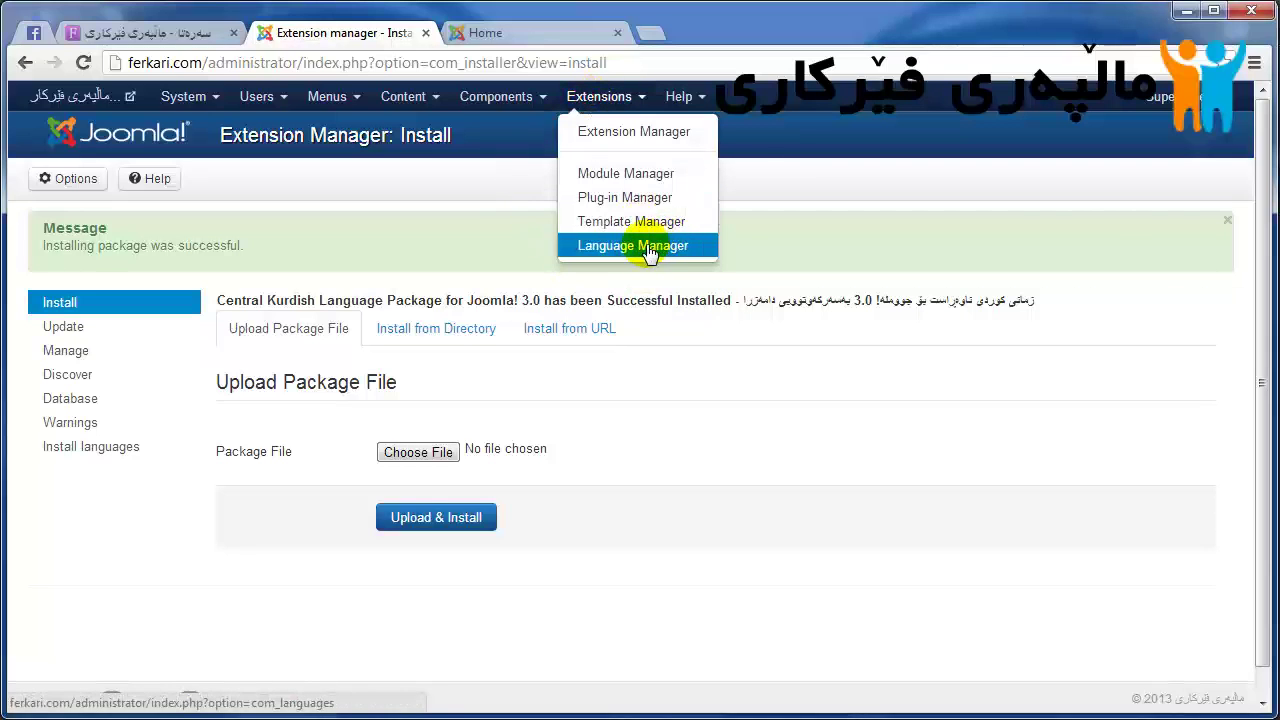
Step: In Language Manager, star Central Kurdish as default under Installed - Site and Installed - Administrator
{"action": "left_click", "coordinate": [614, 248]}
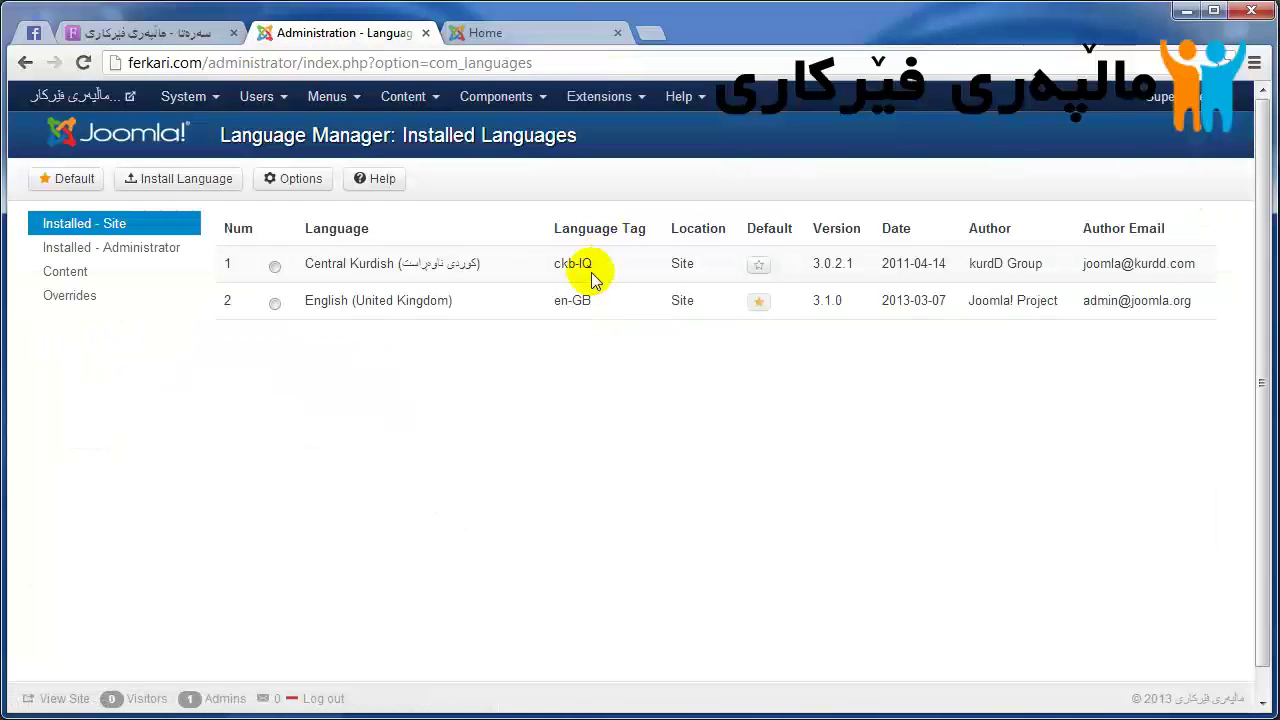
{"action": "left_click_drag", "start_coordinate": [563, 277], "coordinate": [430, 263]}
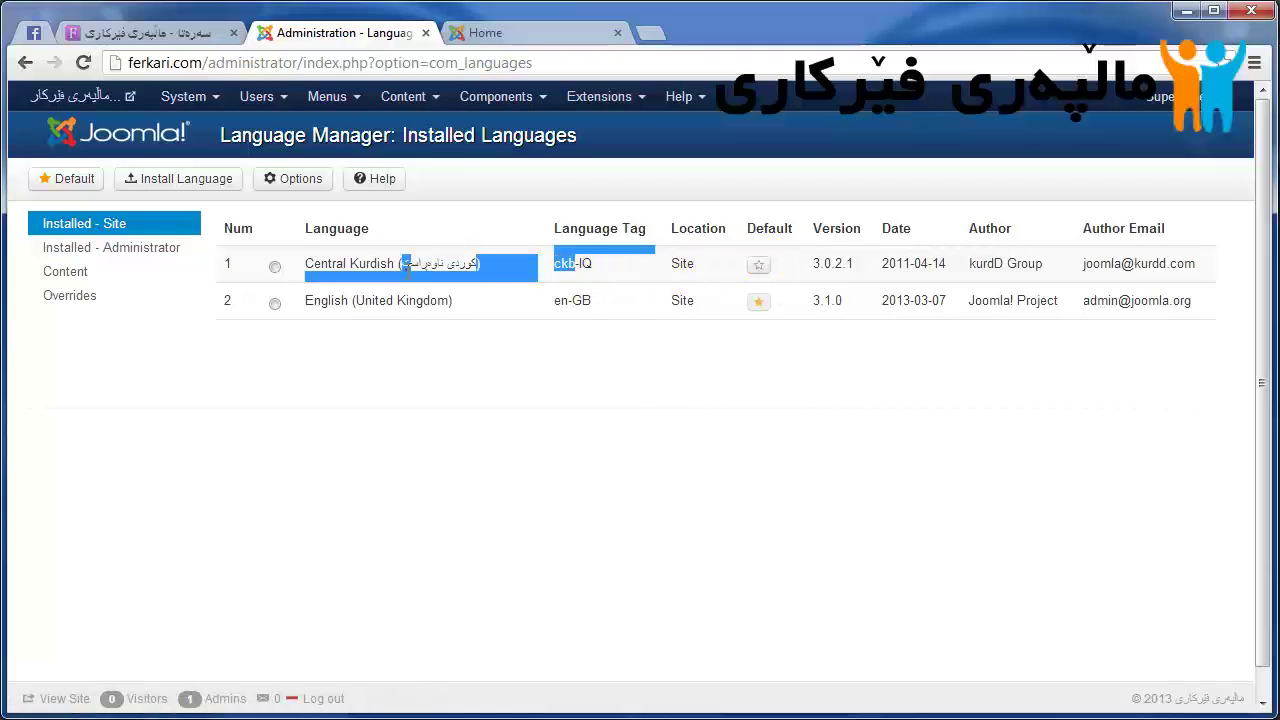
{"action": "left_click", "coordinate": [406, 266]}
{"action": "left_click", "coordinate": [758, 265]}
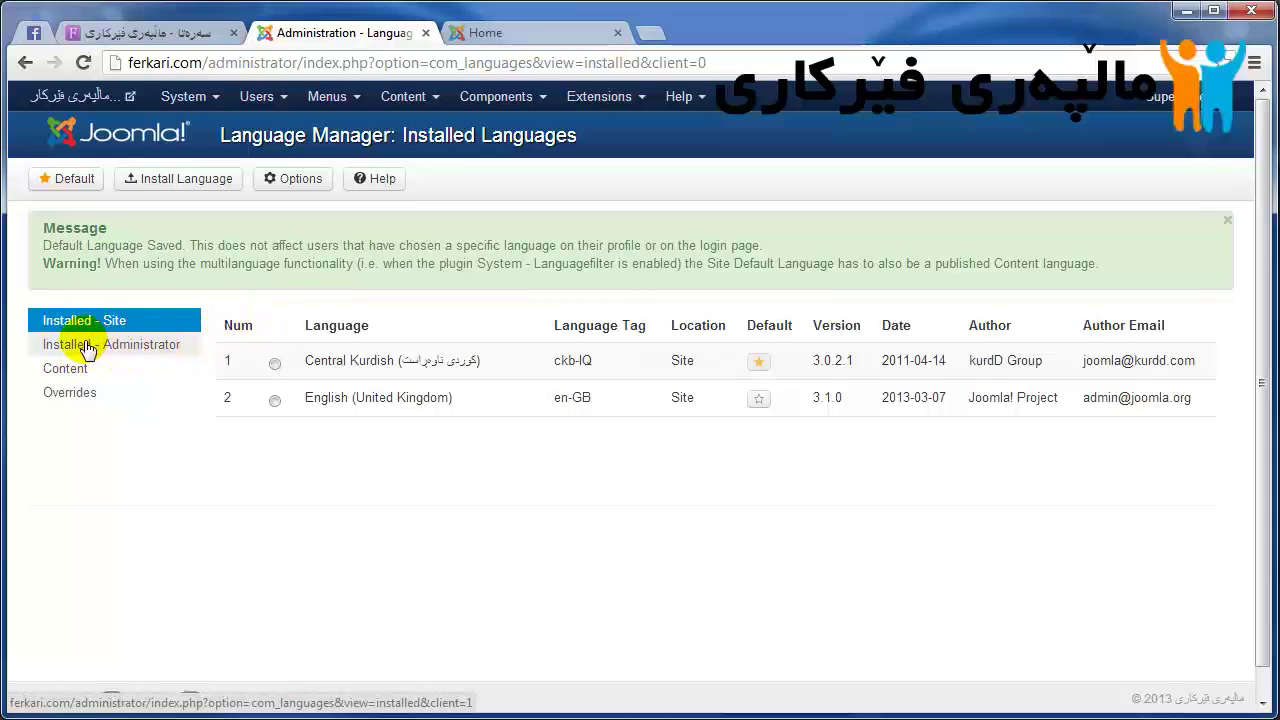
{"action": "left_click", "coordinate": [118, 352]}
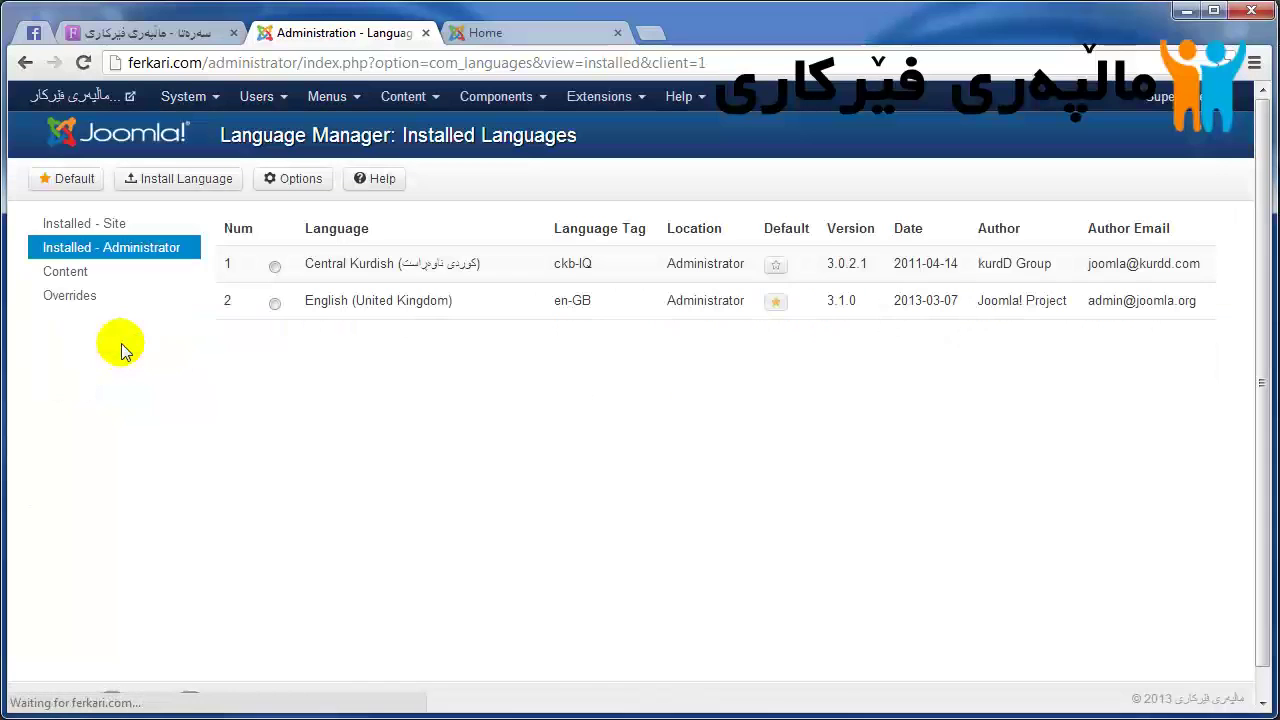
{"action": "left_click", "coordinate": [775, 265]}
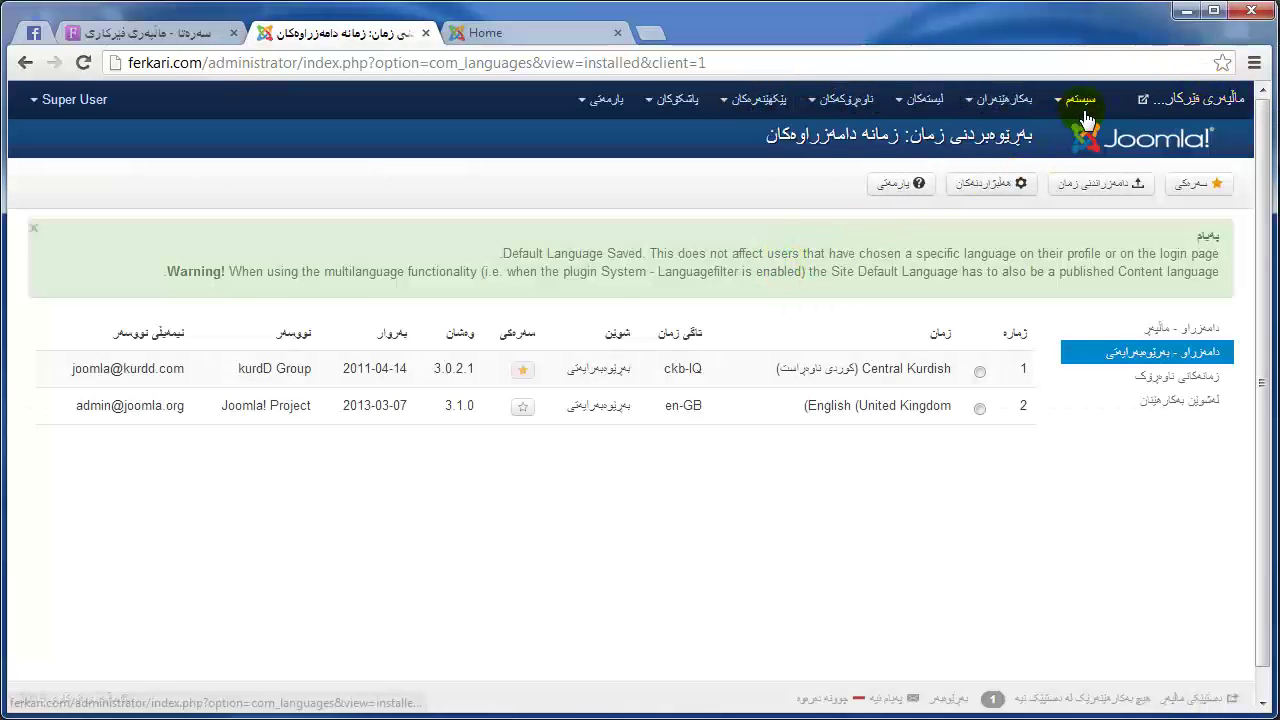
Step: Reload the ferkari.com front page to check its right-to-left Kurdish layout, then return to the Kurdish Control Panel
{"action": "left_click", "coordinate": [1105, 135]}
{"action": "left_click", "coordinate": [498, 36]}
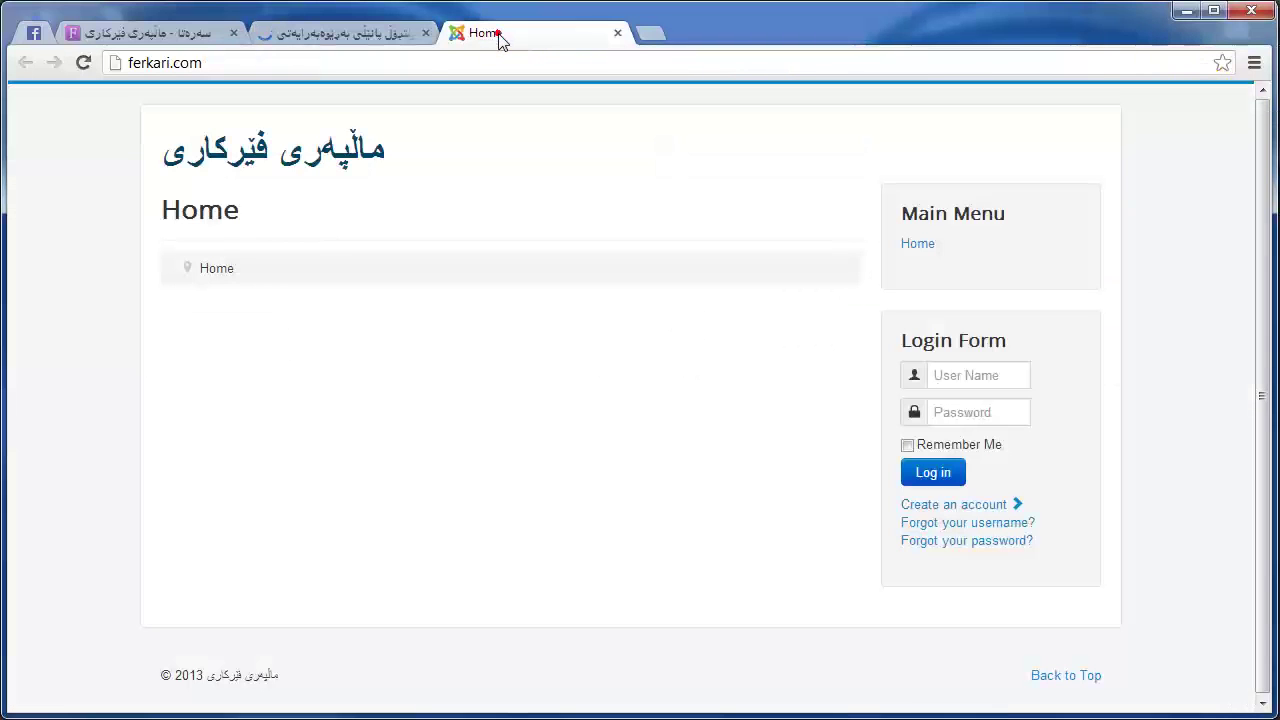
{"action": "left_click", "coordinate": [80, 67]}
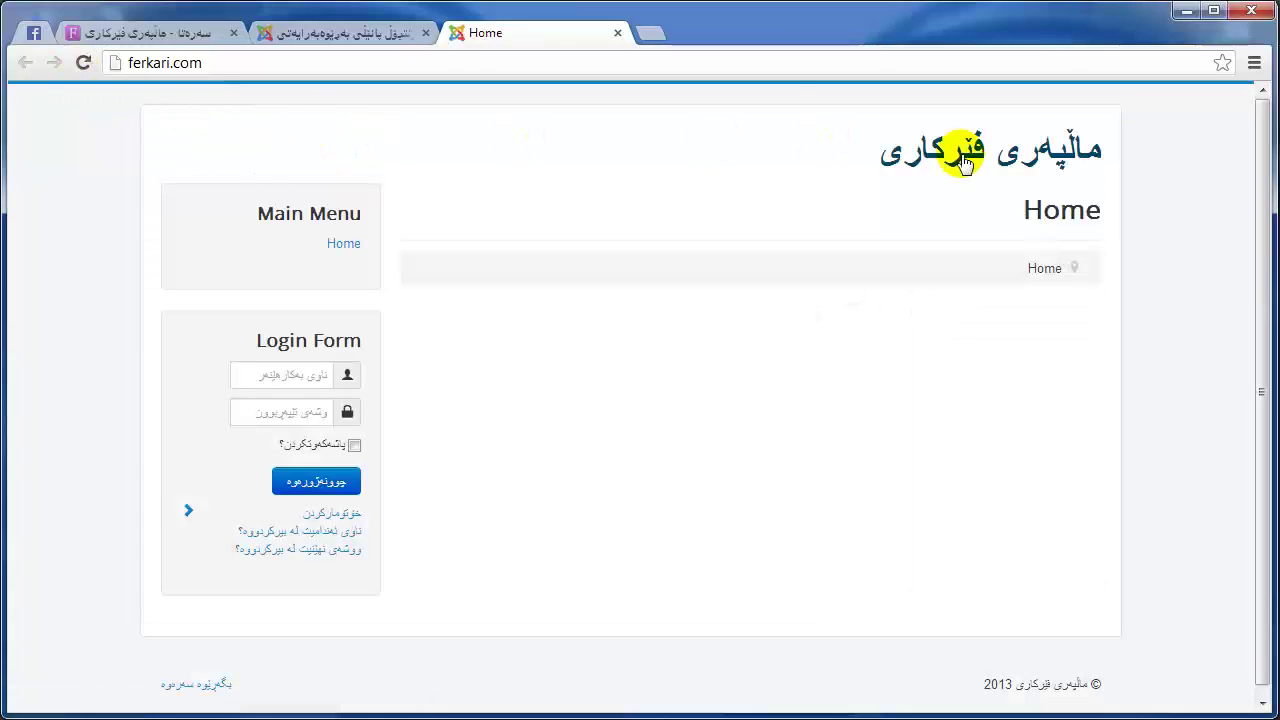
{"action": "scroll", "coordinate": [967, 488], "scroll_direction": "down", "scroll_amount": 1}
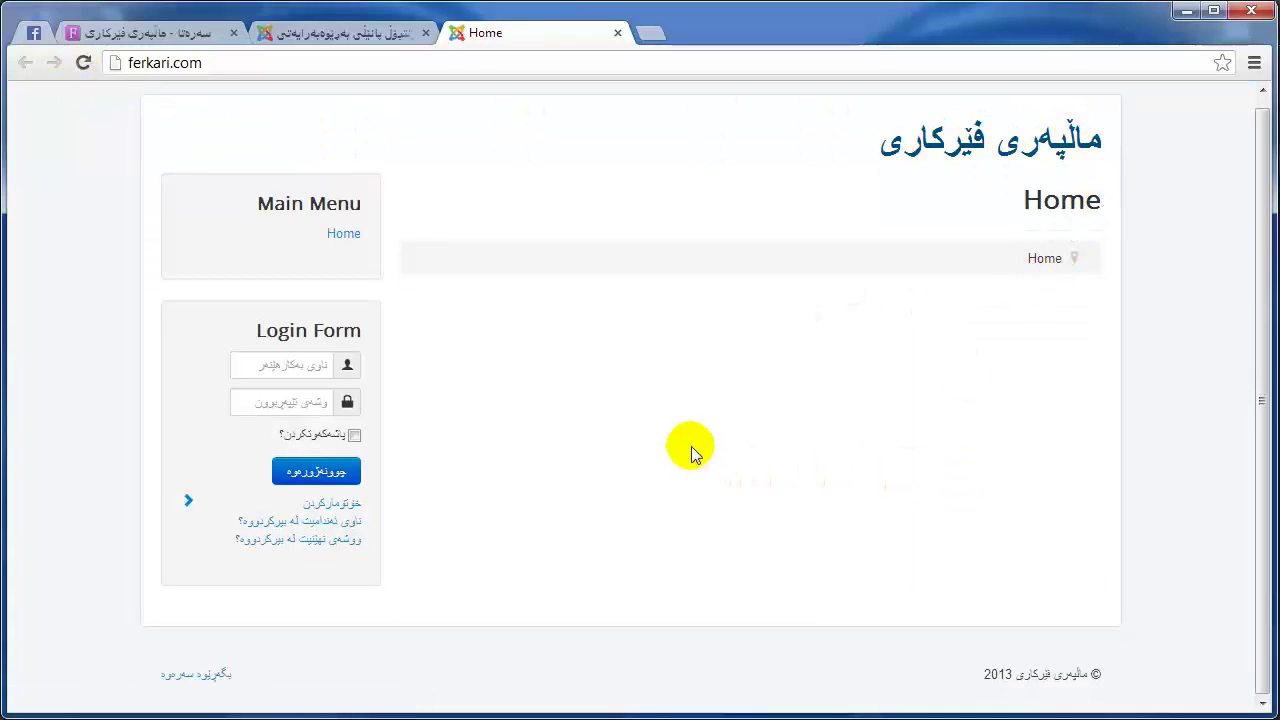
{"action": "scroll", "coordinate": [691, 446], "scroll_direction": "up", "scroll_amount": 1}
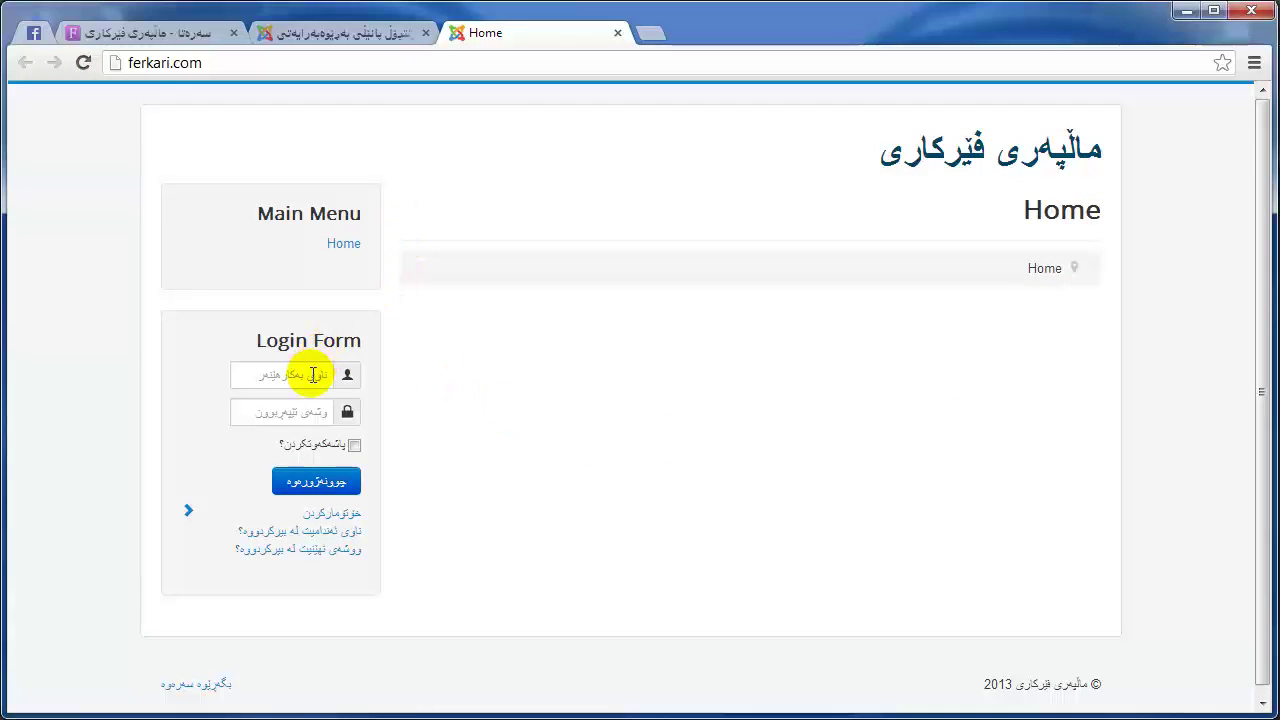
{"action": "left_click", "coordinate": [389, 34]}
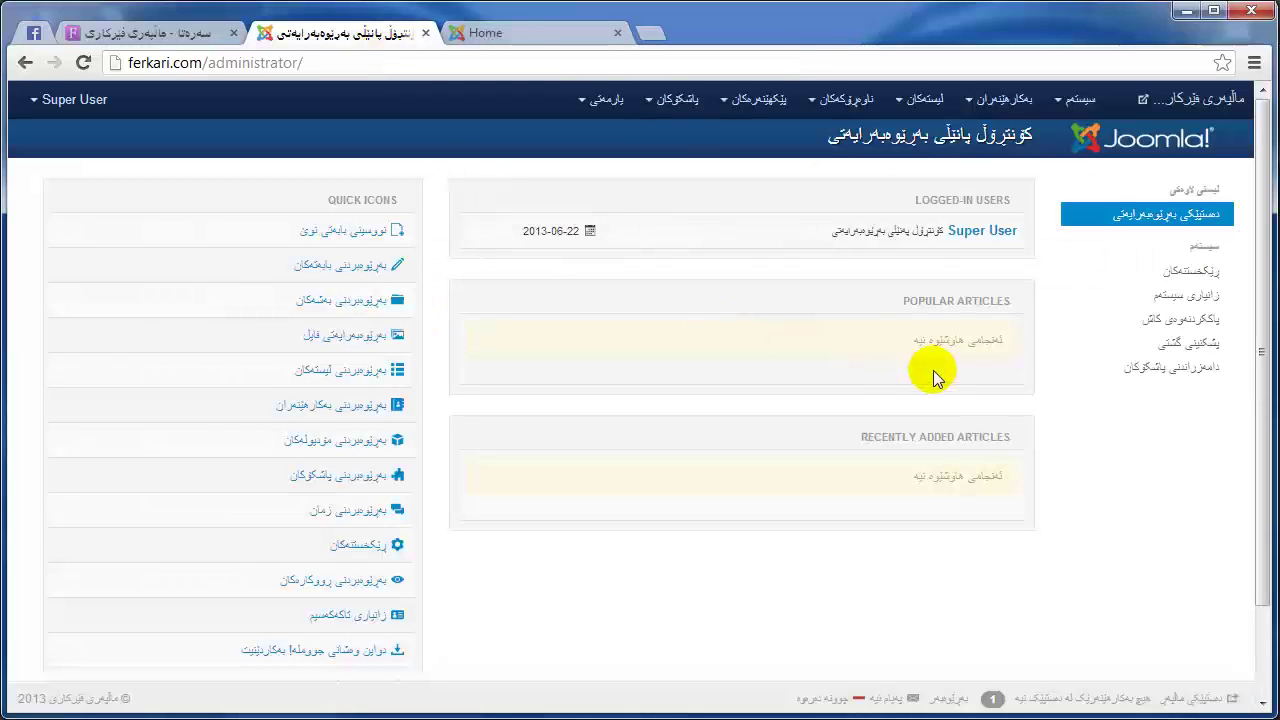